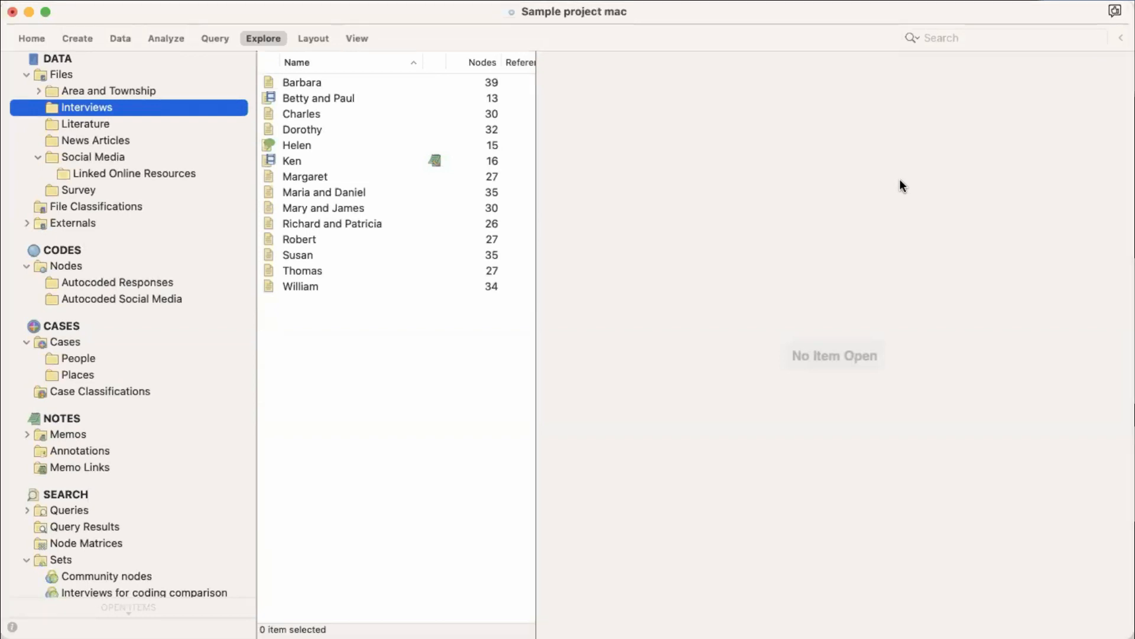
pyautogui.click(260, 35)
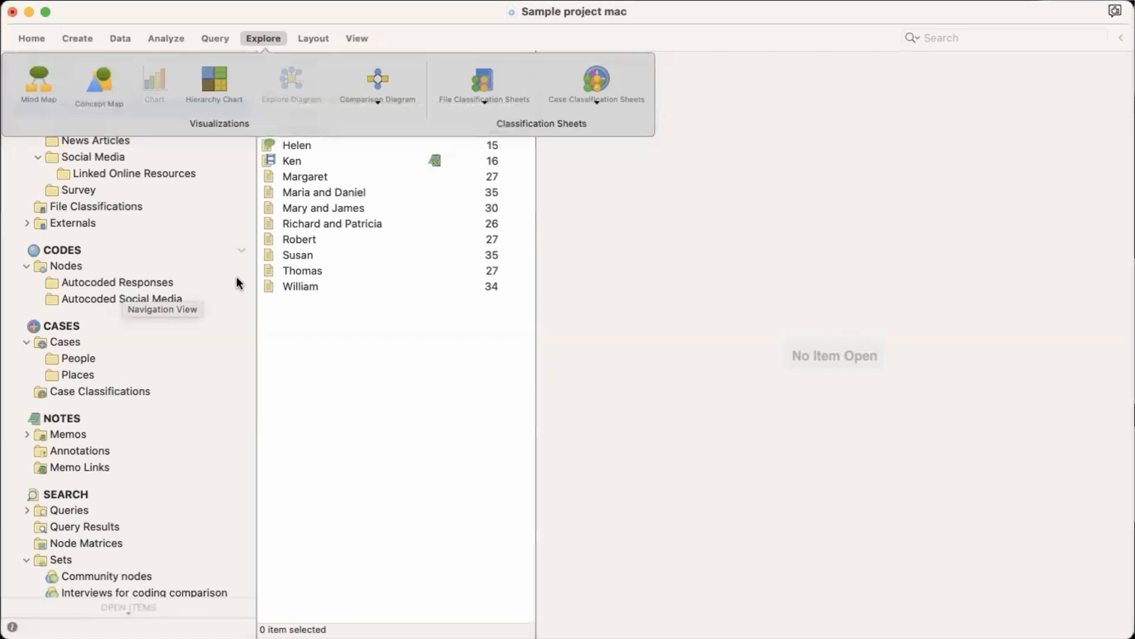
pyautogui.click(375, 323)
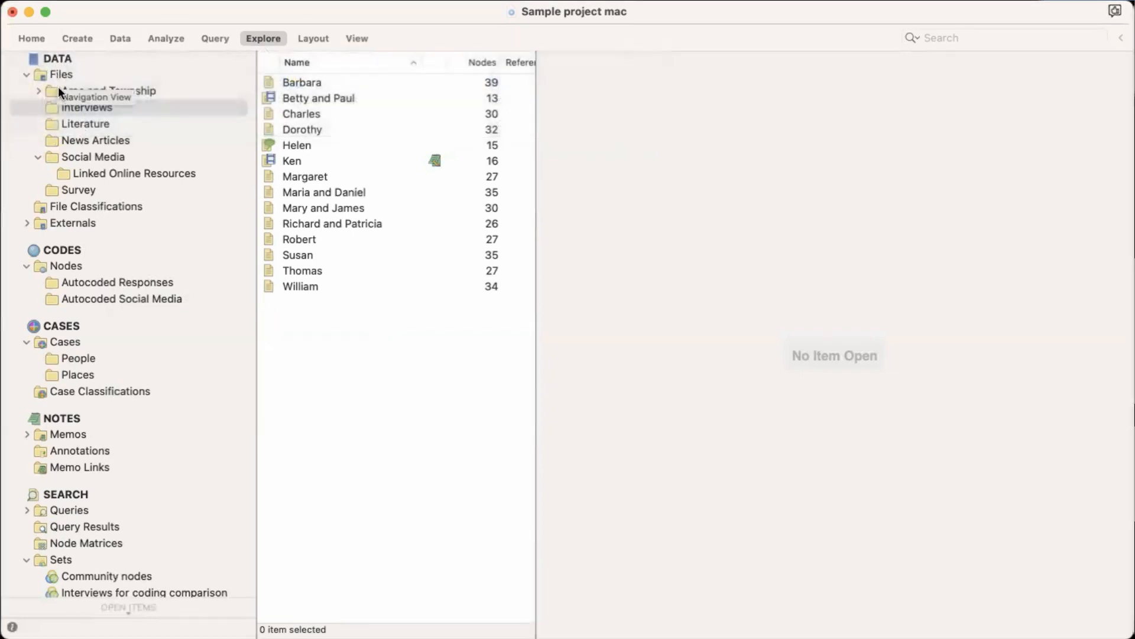
# Create an Explore Diagram for the first file in the Interviews folder and enlarge it to full view
pyautogui.click(71, 108)
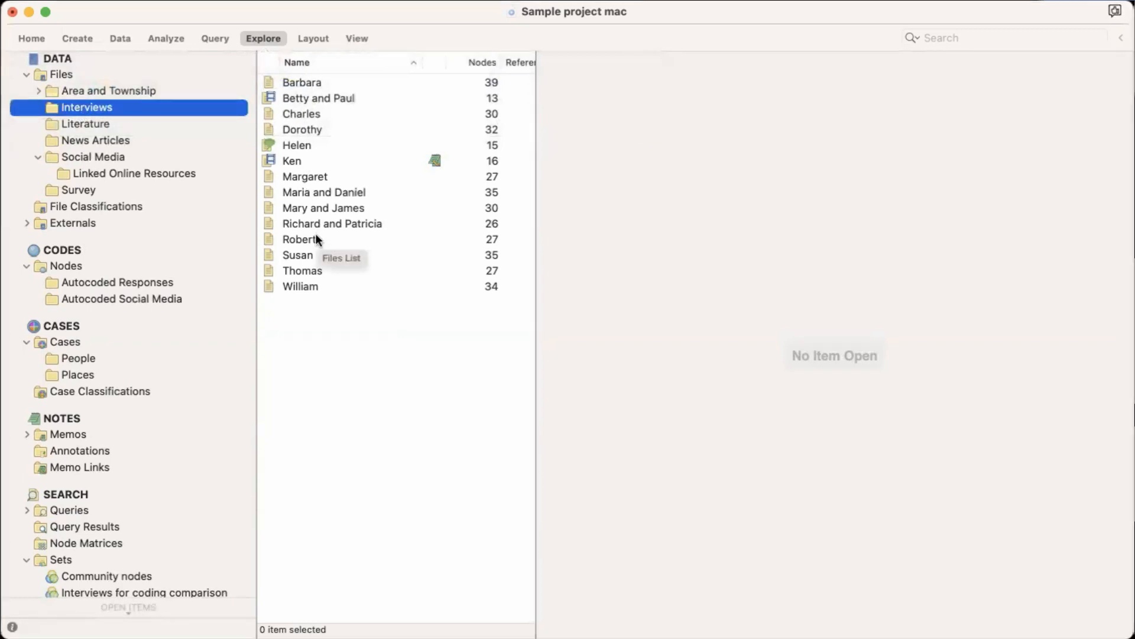
pyautogui.click(308, 86)
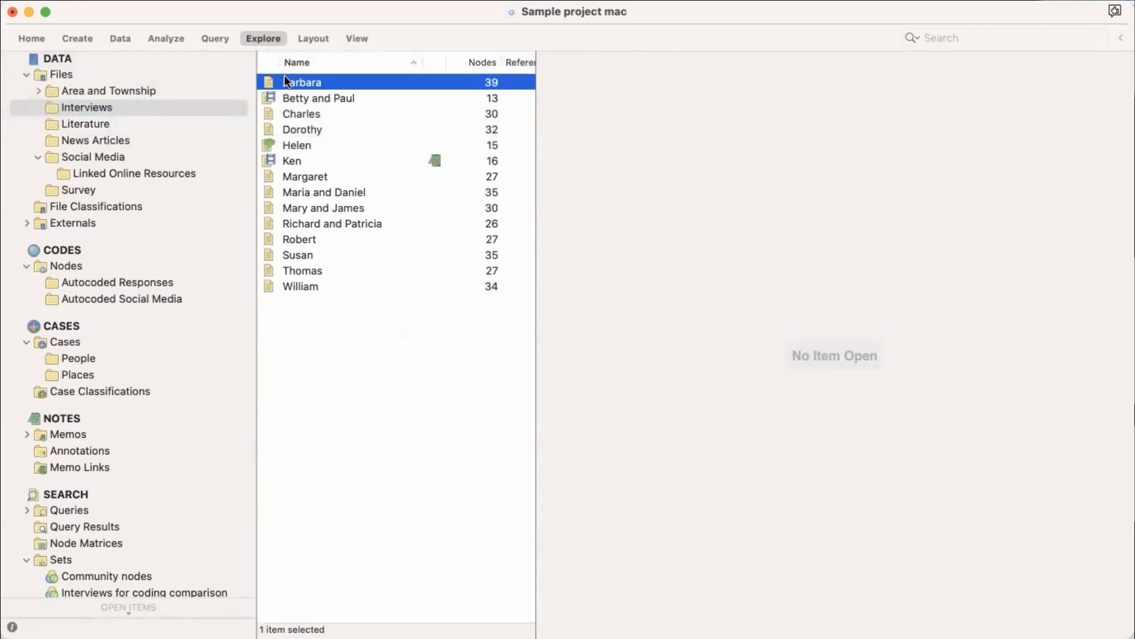
pyautogui.click(263, 39)
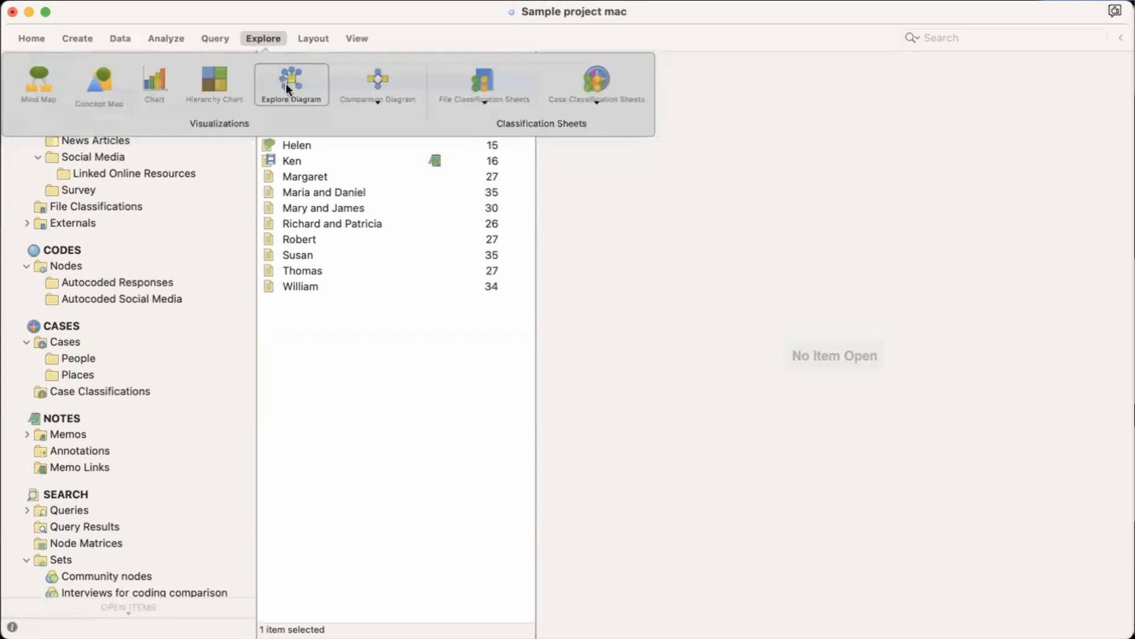
pyautogui.click(286, 83)
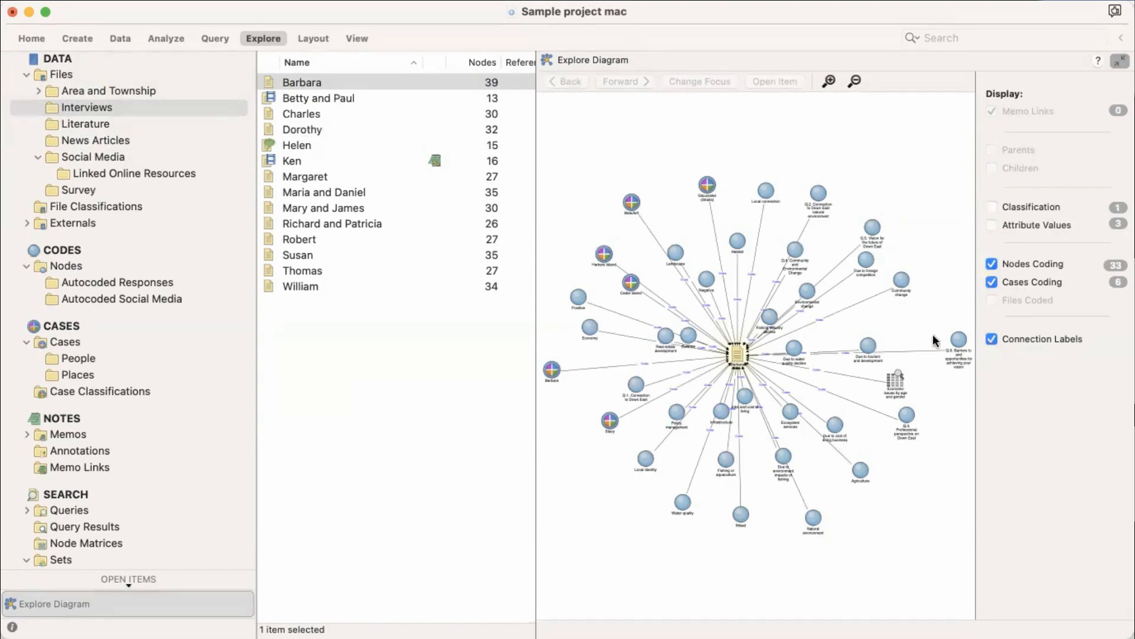
pyautogui.click(1120, 60)
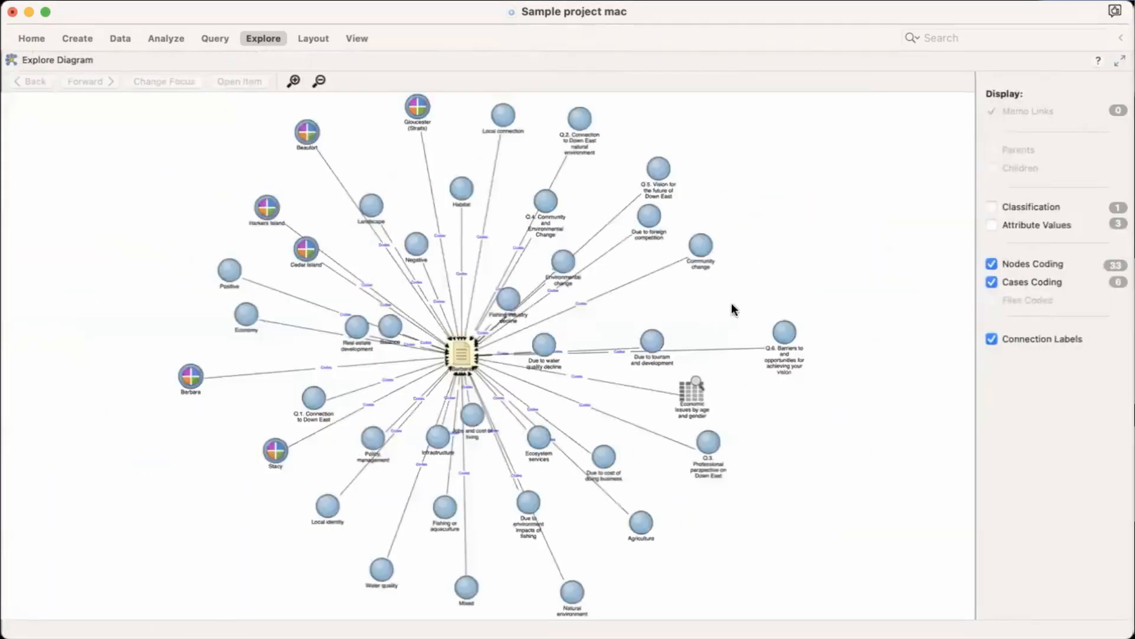
pyautogui.scroll(5, 738, 298)
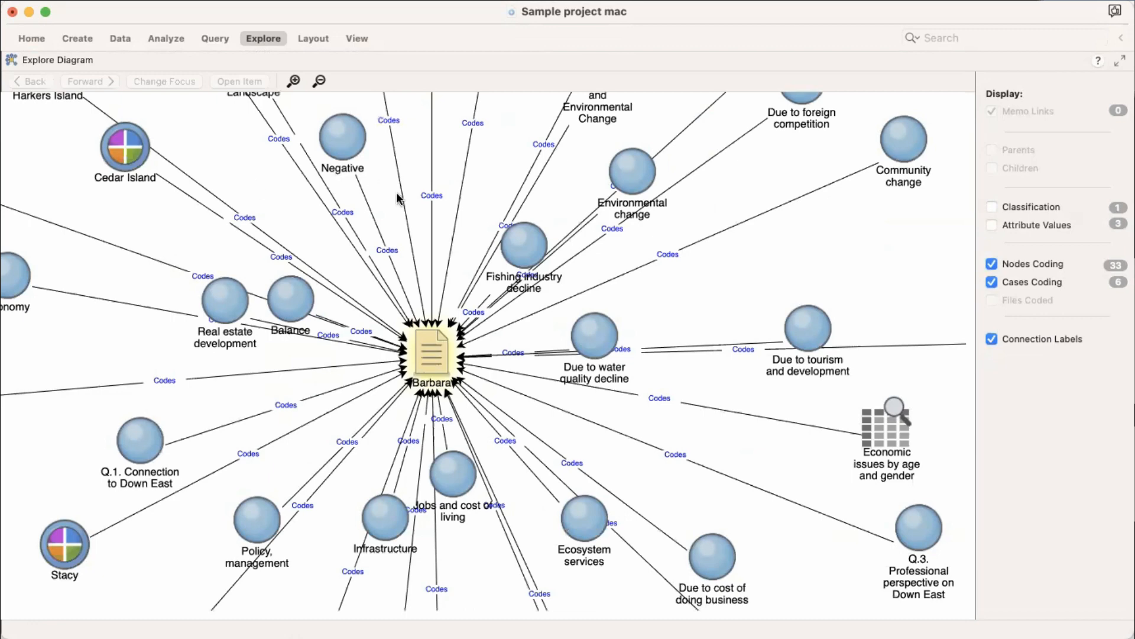
# Hide the diagram's connection labels, cases coding and nodes coding, and display its attribute values
pyautogui.click(987, 339)
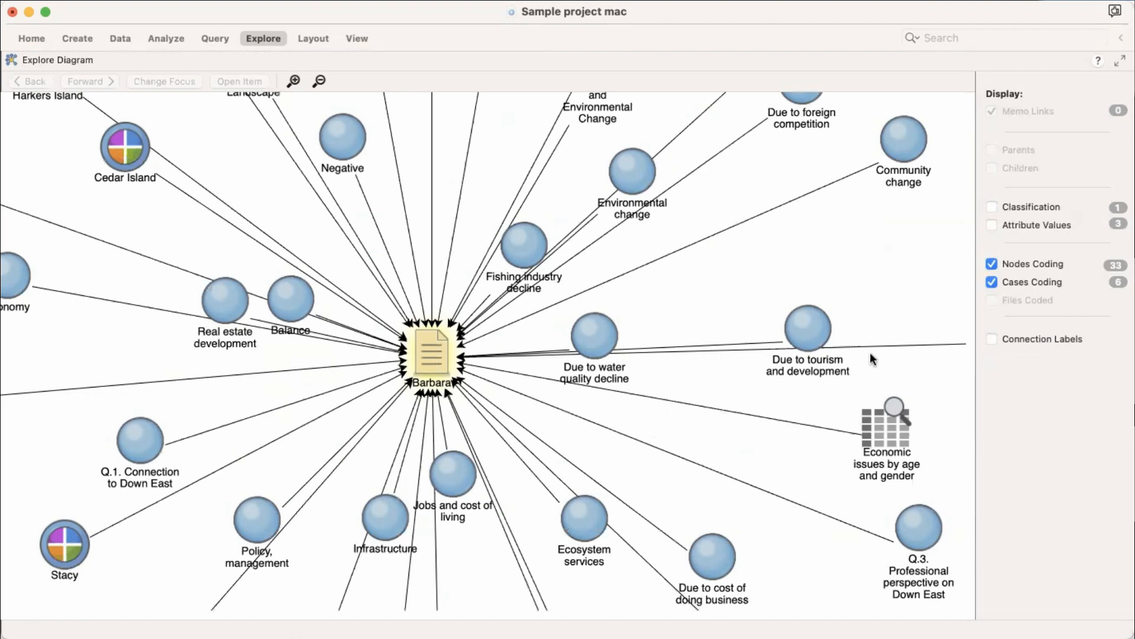
pyautogui.click(990, 282)
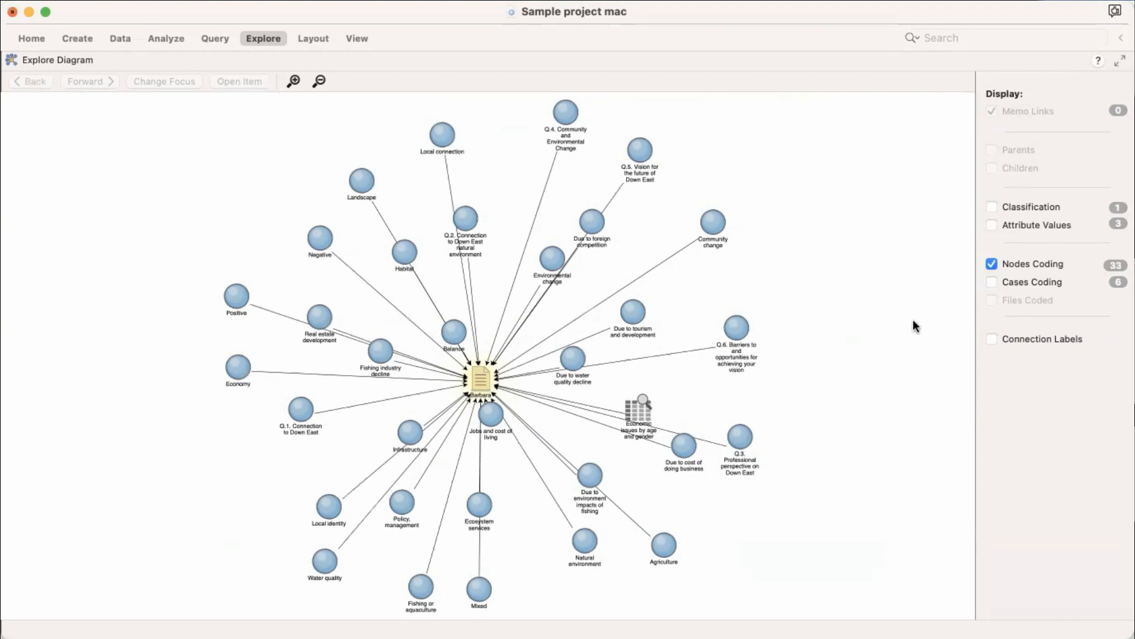
pyautogui.click(992, 224)
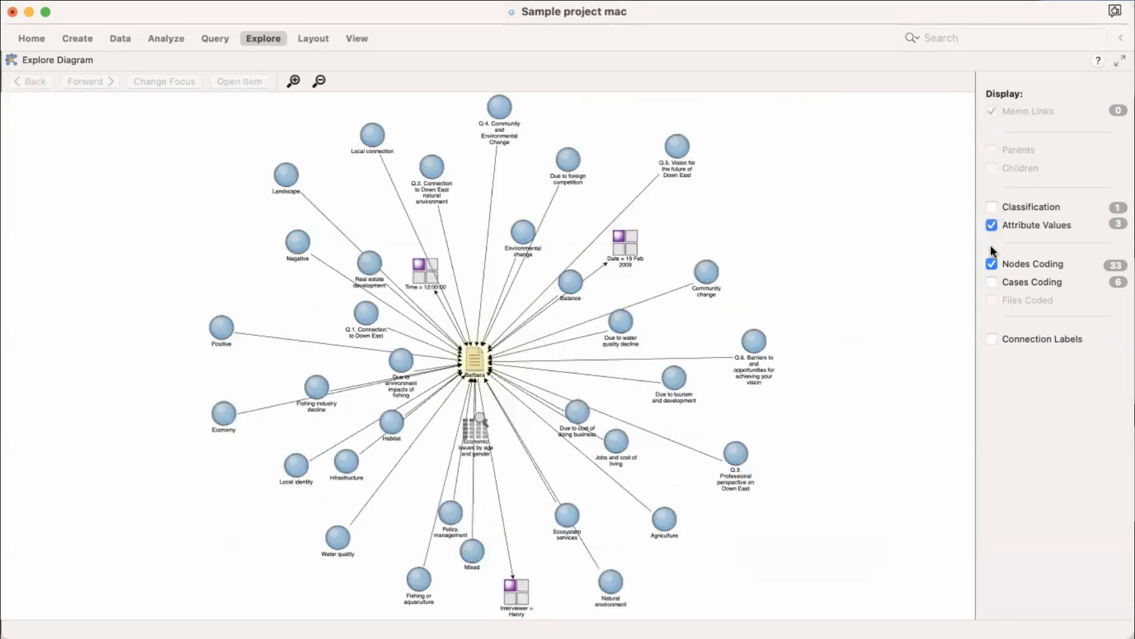
pyautogui.click(991, 264)
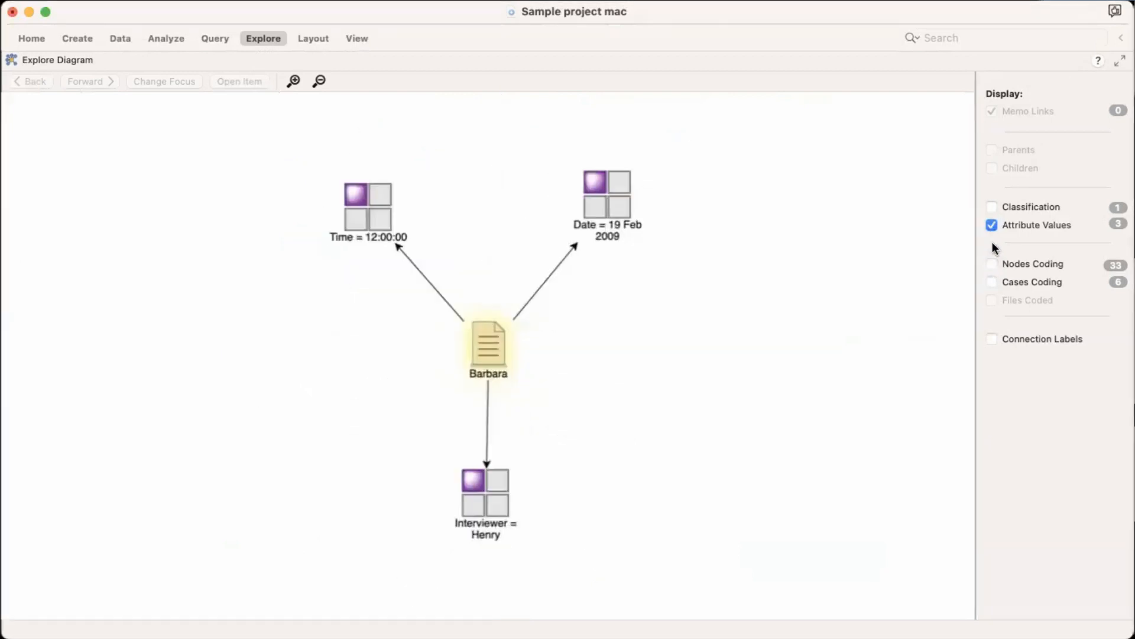
# Display the classification in the diagram and show cases coding, nodes coding and connection labels again
pyautogui.click(992, 207)
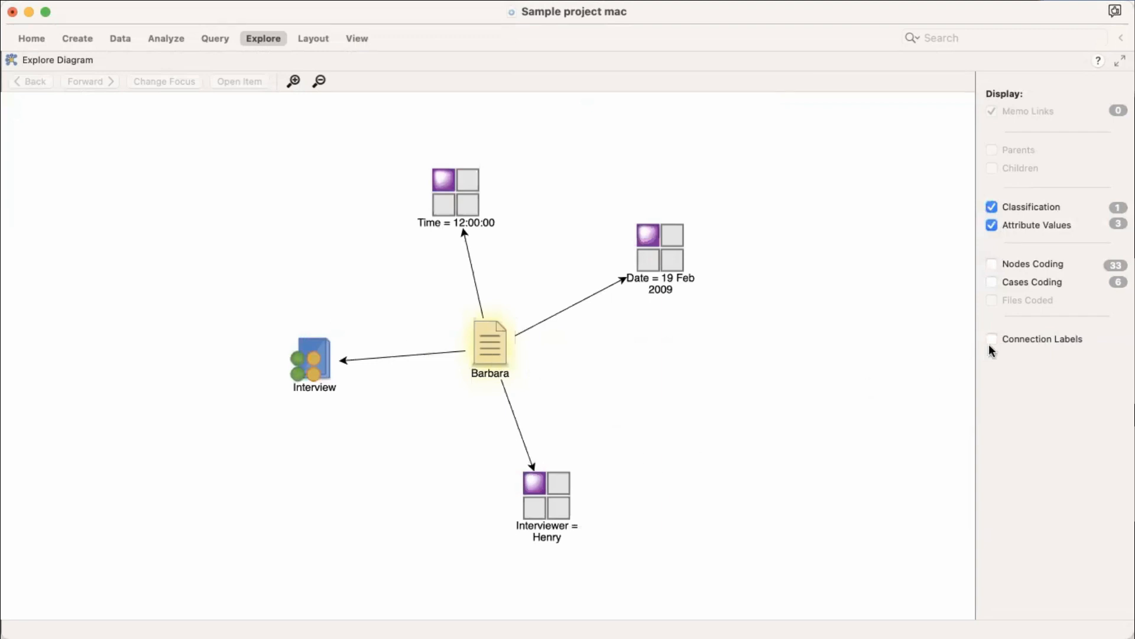
pyautogui.click(992, 282)
pyautogui.click(993, 265)
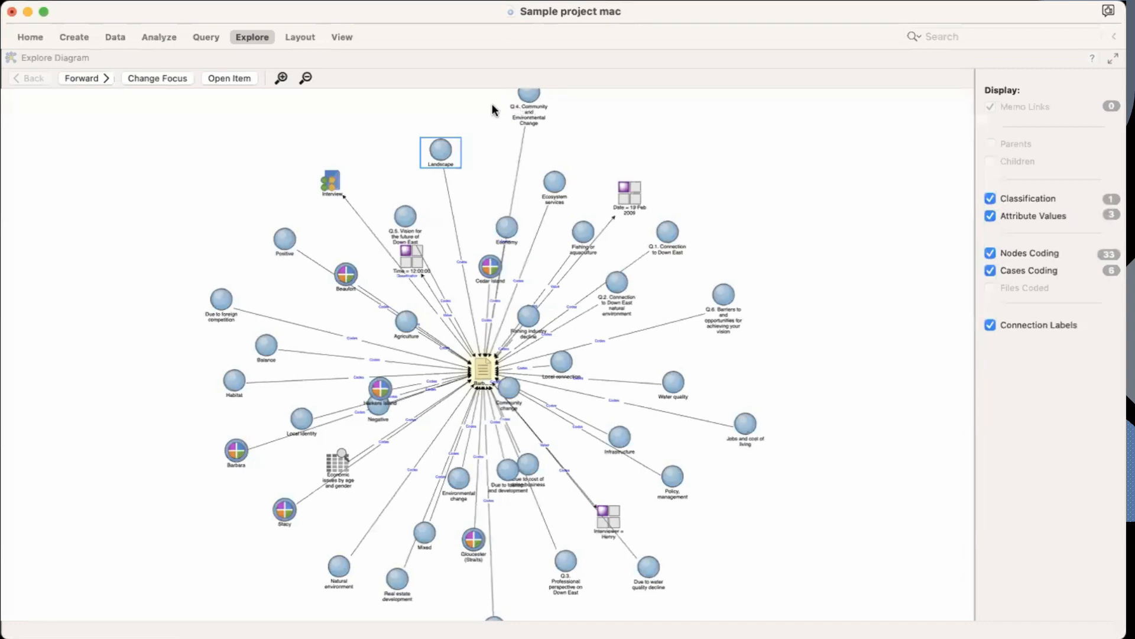
# Change the diagram's focus to the "Q.4. Community and Environmental Change" node and return to the interview's diagram
pyautogui.click(534, 98)
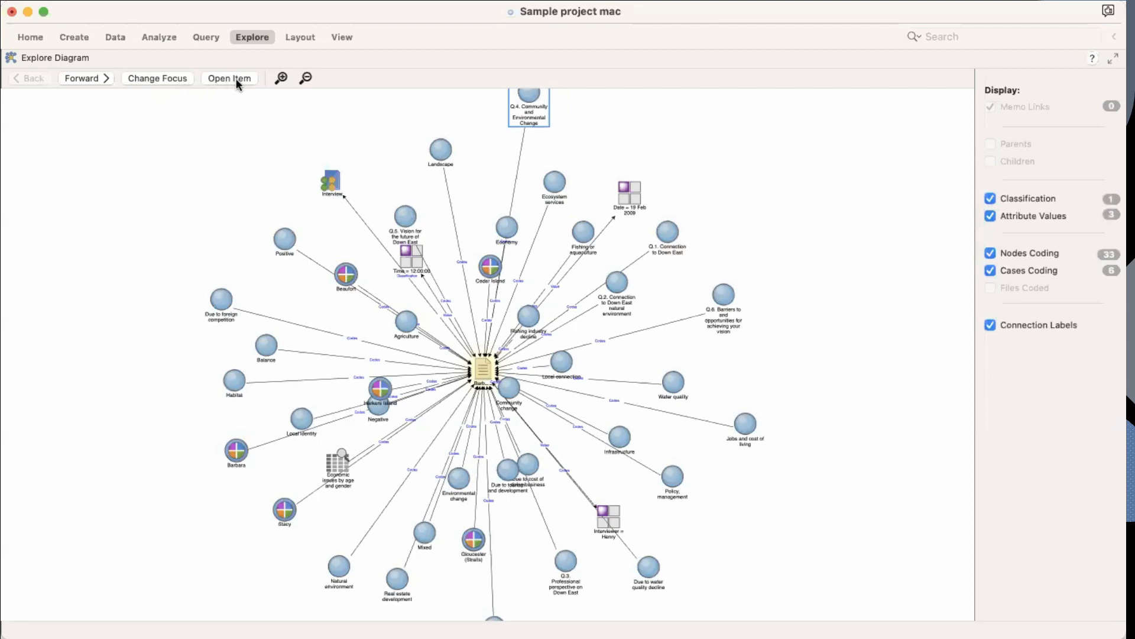
pyautogui.click(161, 78)
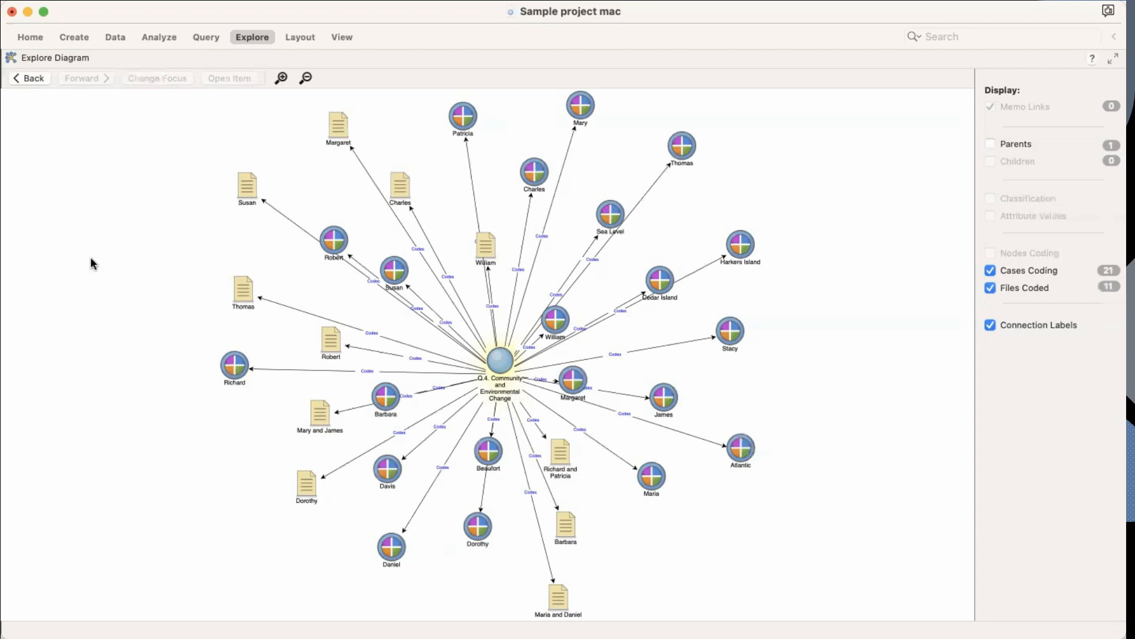
pyautogui.click(35, 84)
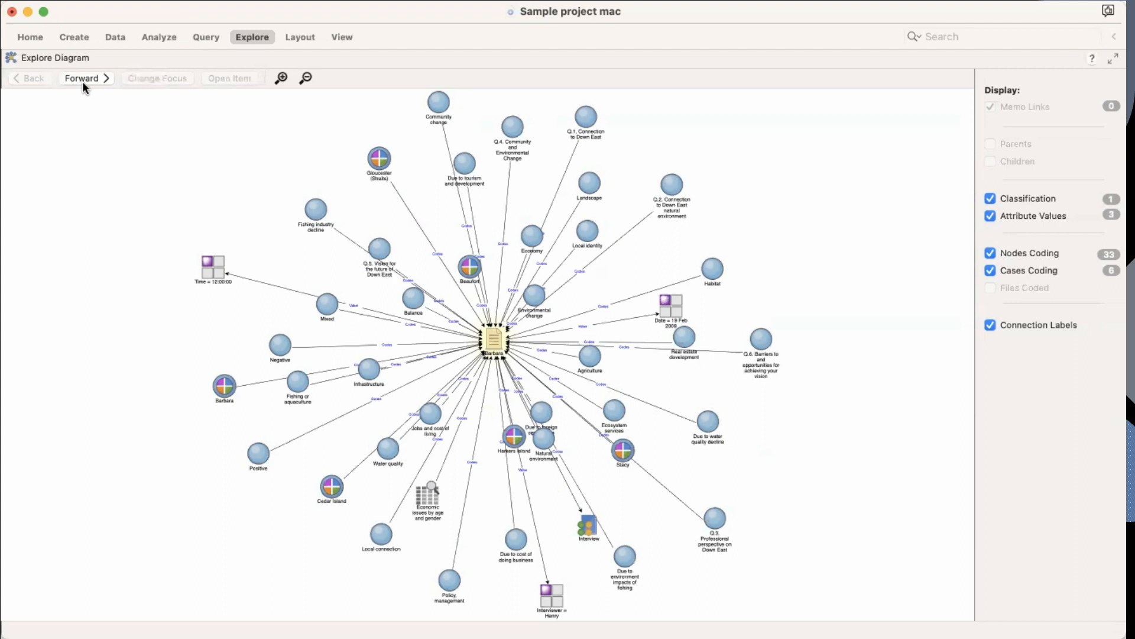
# Open the Mixed node from the diagram to view its coded references
pyautogui.click(281, 79)
pyautogui.click(281, 79)
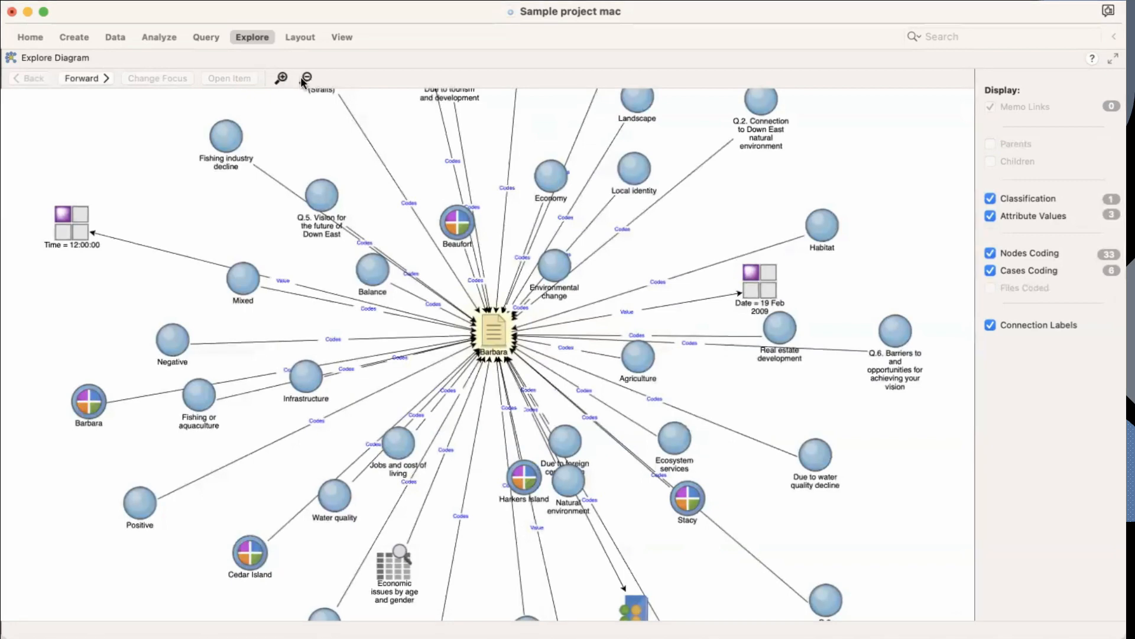
pyautogui.click(282, 80)
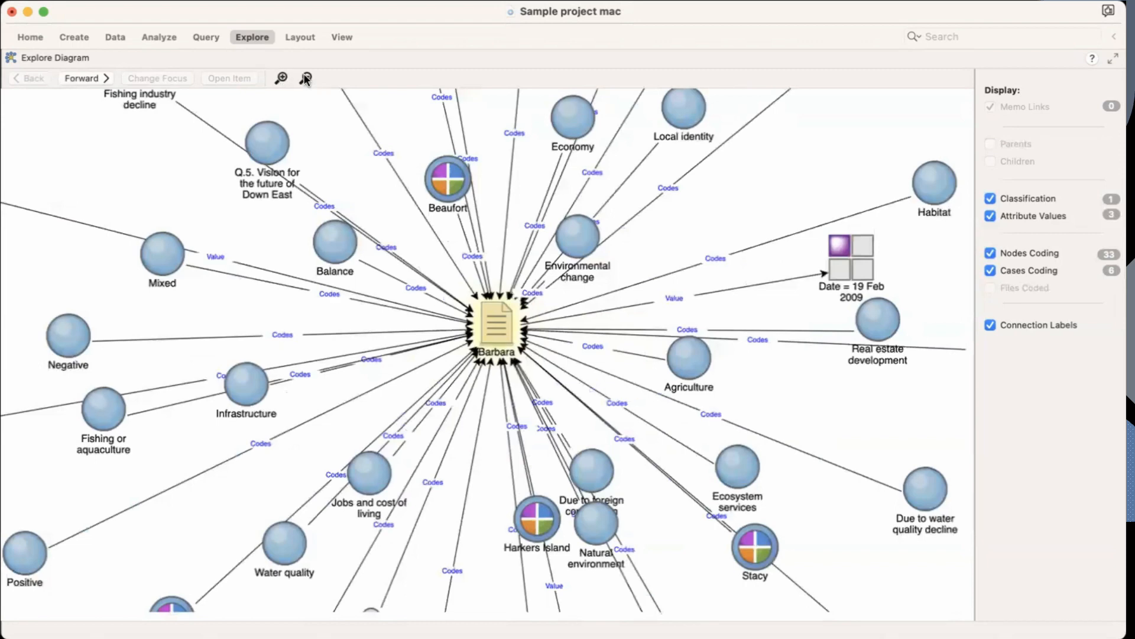
pyautogui.click(306, 78)
pyautogui.click(306, 78)
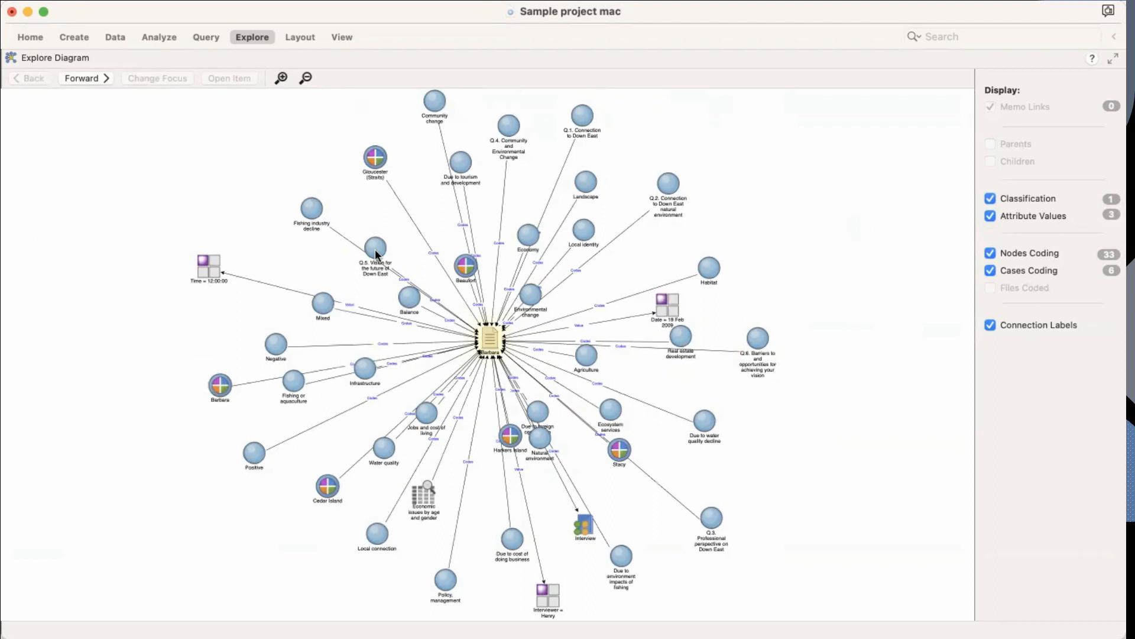
pyautogui.click(322, 308)
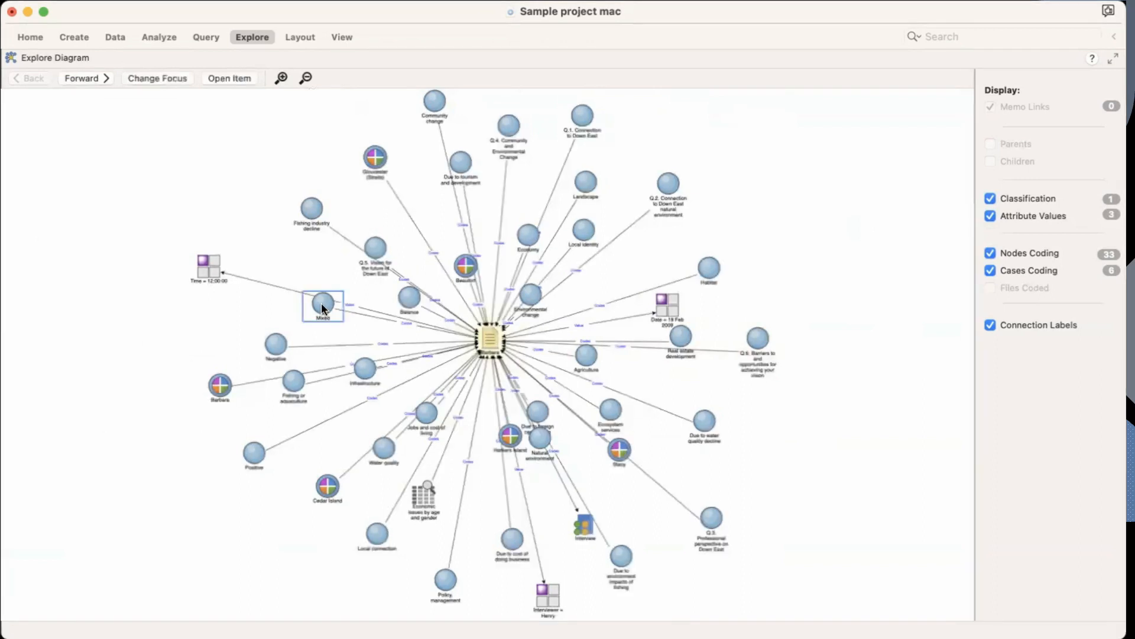
pyautogui.click(235, 78)
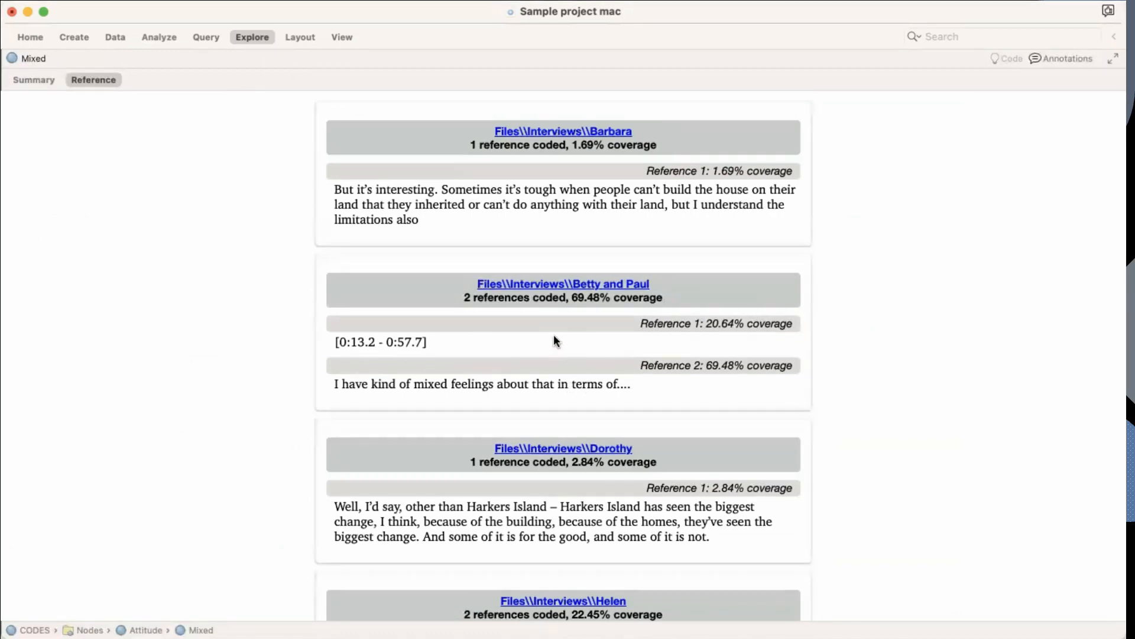
# Restore the detail view to its normal size and switch back to the open Explore Diagram
pyautogui.click(1112, 59)
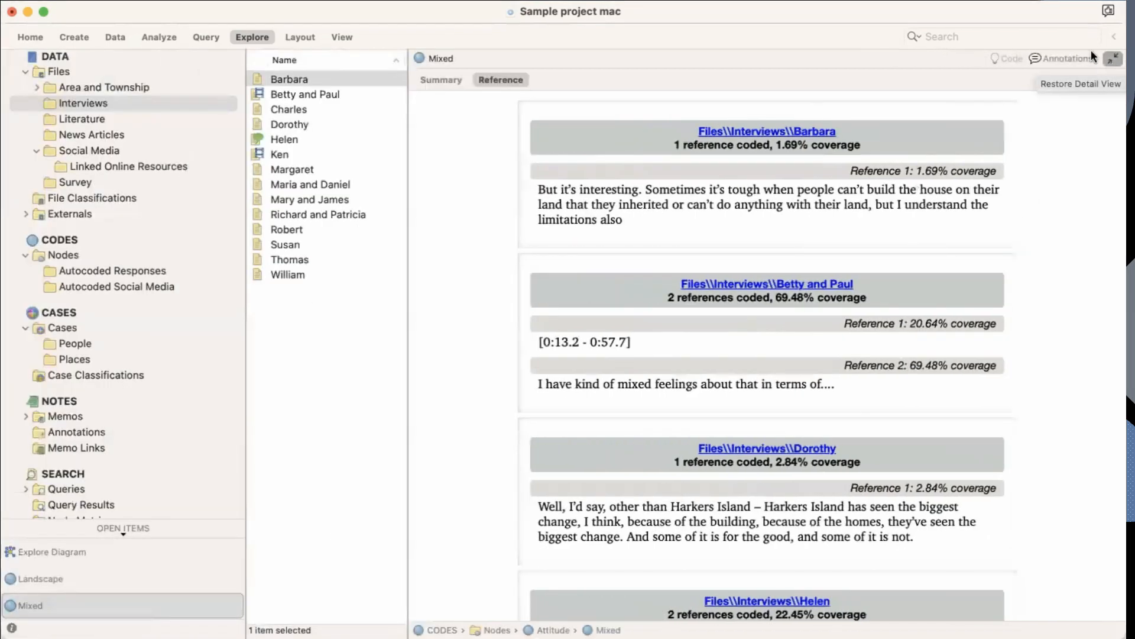
pyautogui.click(98, 553)
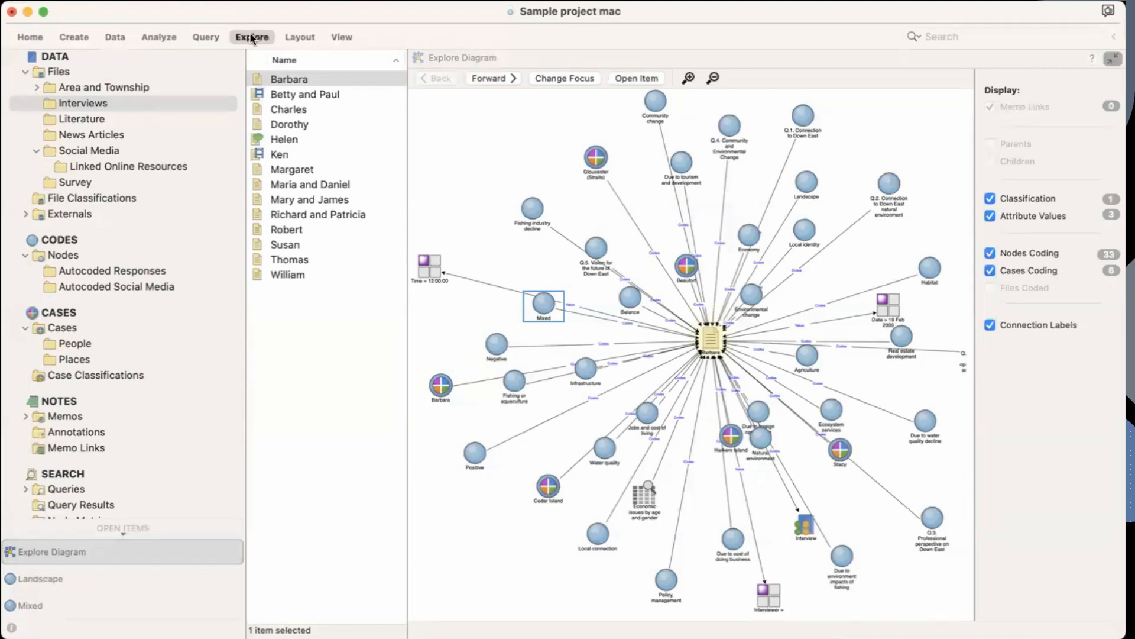
# Create another Explore Diagram for the first item in the Community nodes set
pyautogui.click(62, 58)
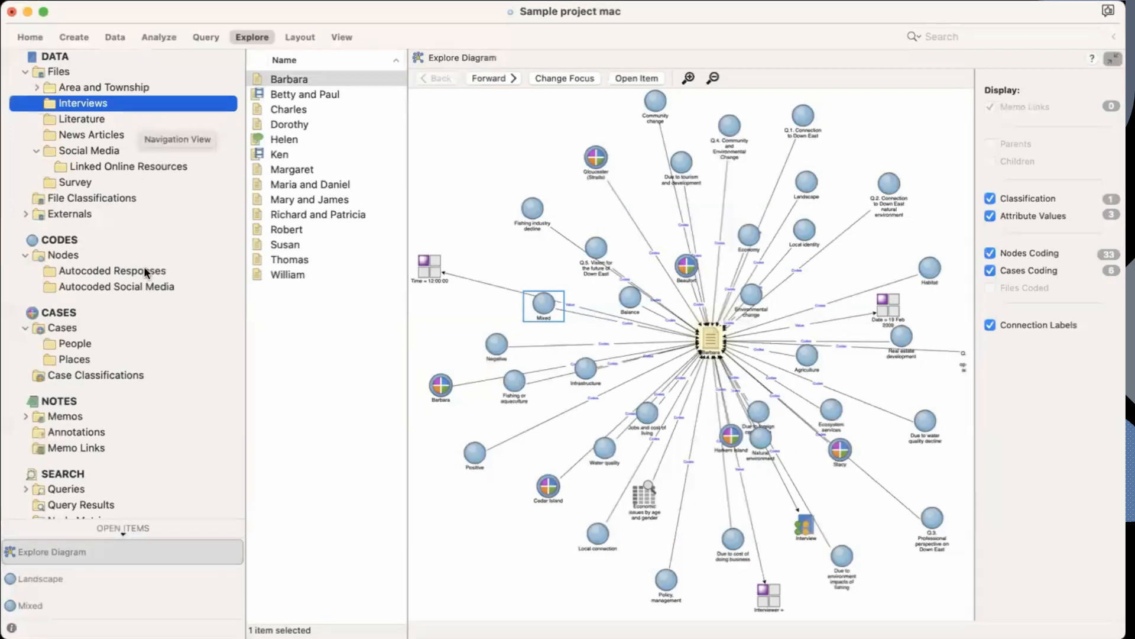
pyautogui.scroll(-5, 149, 296)
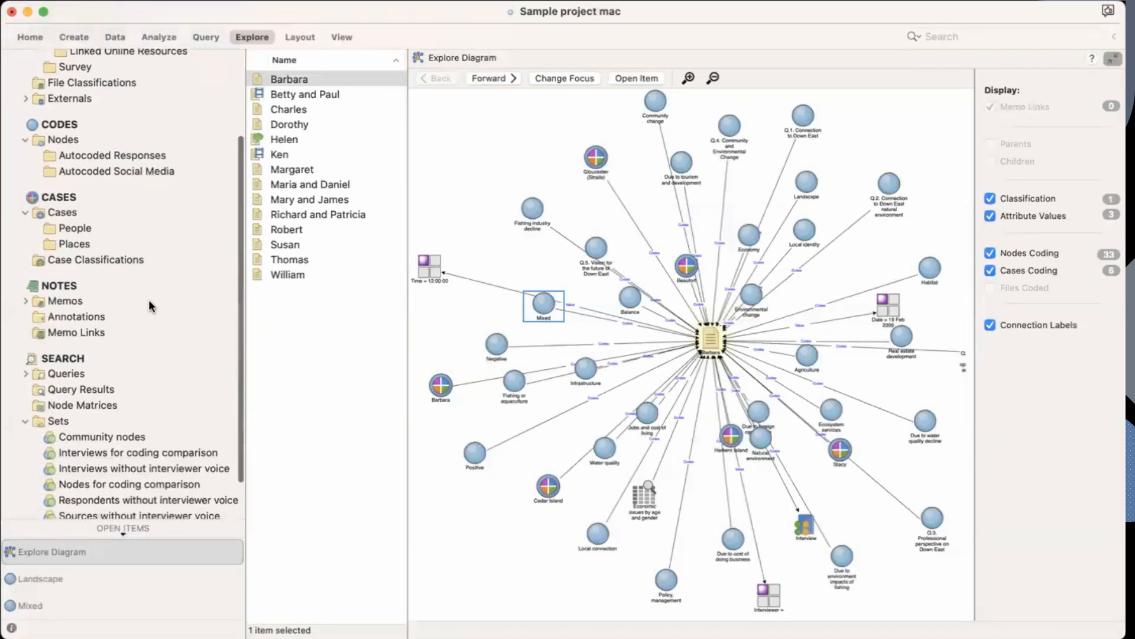
pyautogui.scroll(-2, 150, 305)
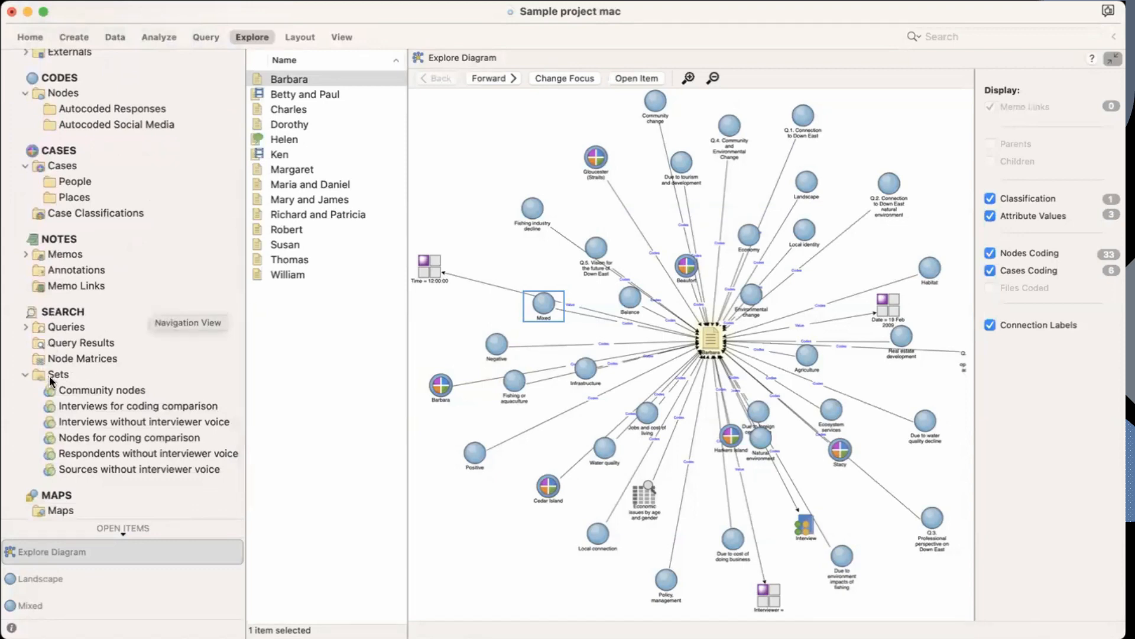
pyautogui.click(81, 395)
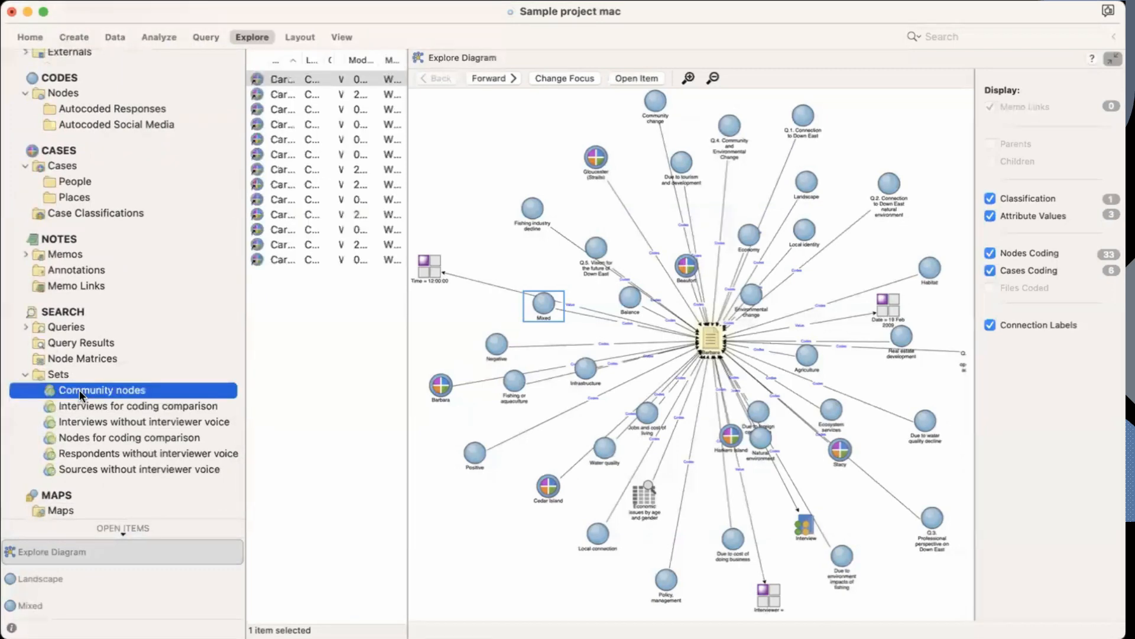
pyautogui.click(291, 82)
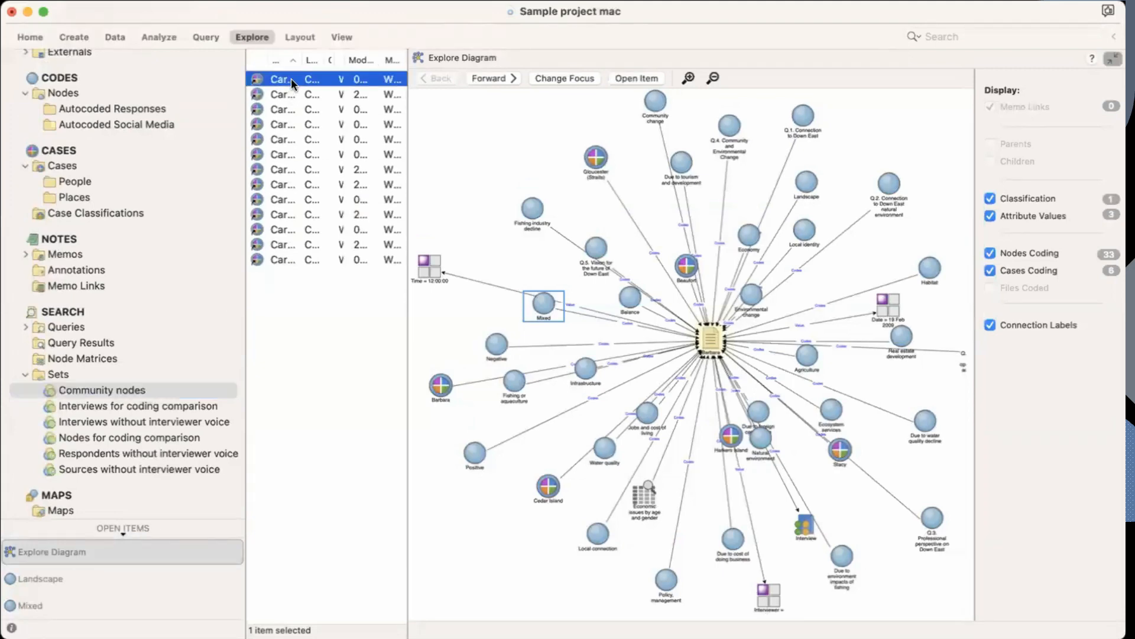
pyautogui.click(245, 37)
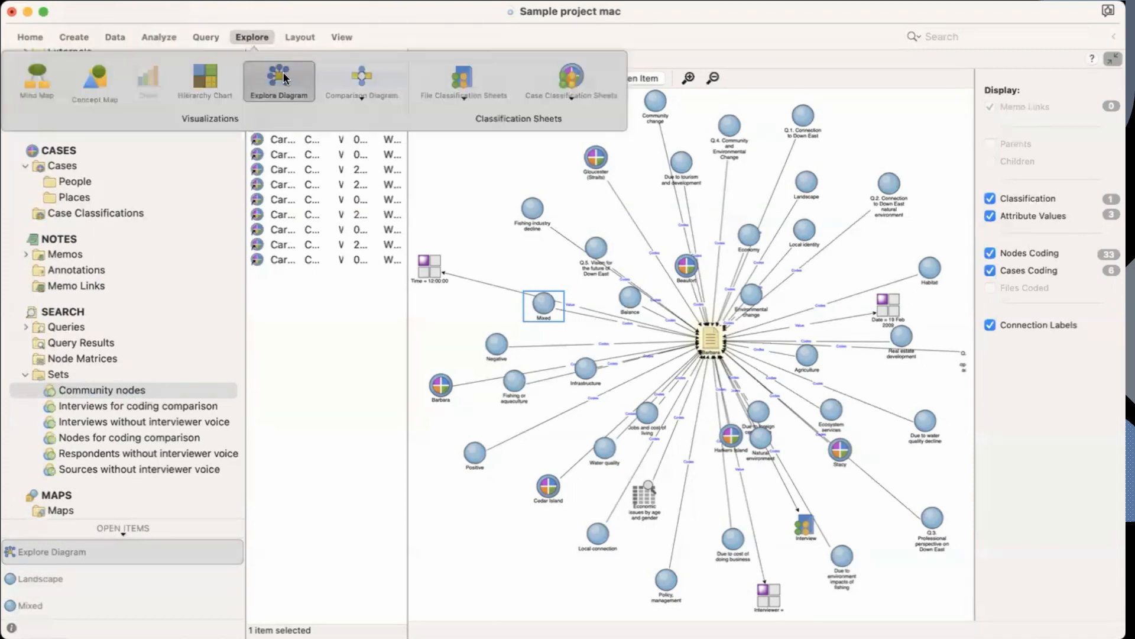
pyautogui.click(284, 74)
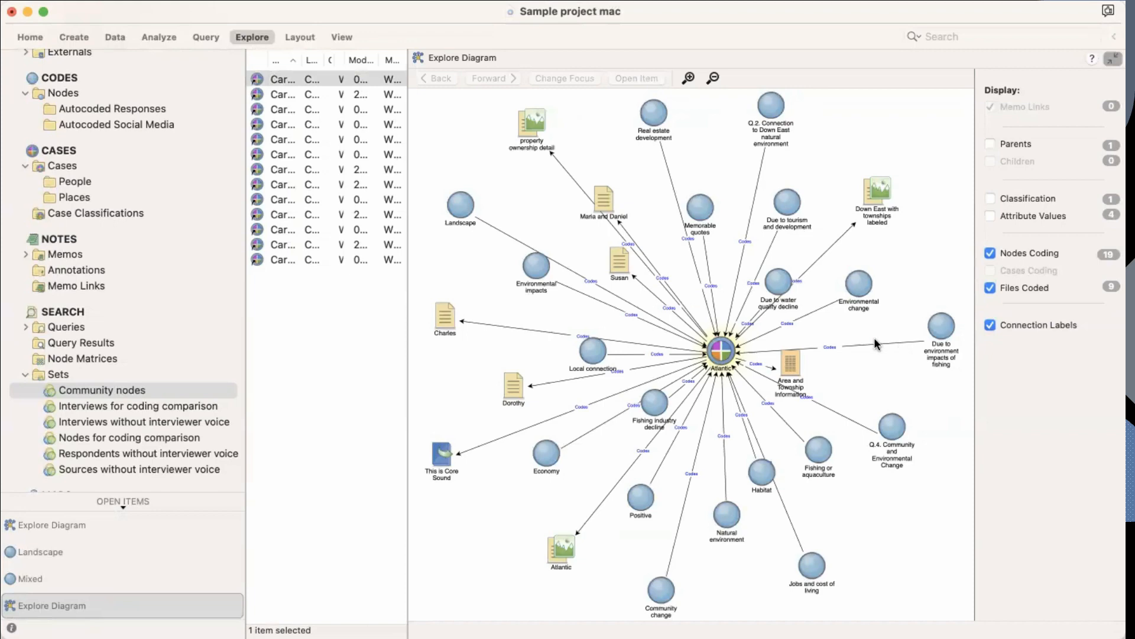
# Examine up close the nodes and files connected to the Atlantic case in the new diagram
pyautogui.scroll(5, 875, 344)
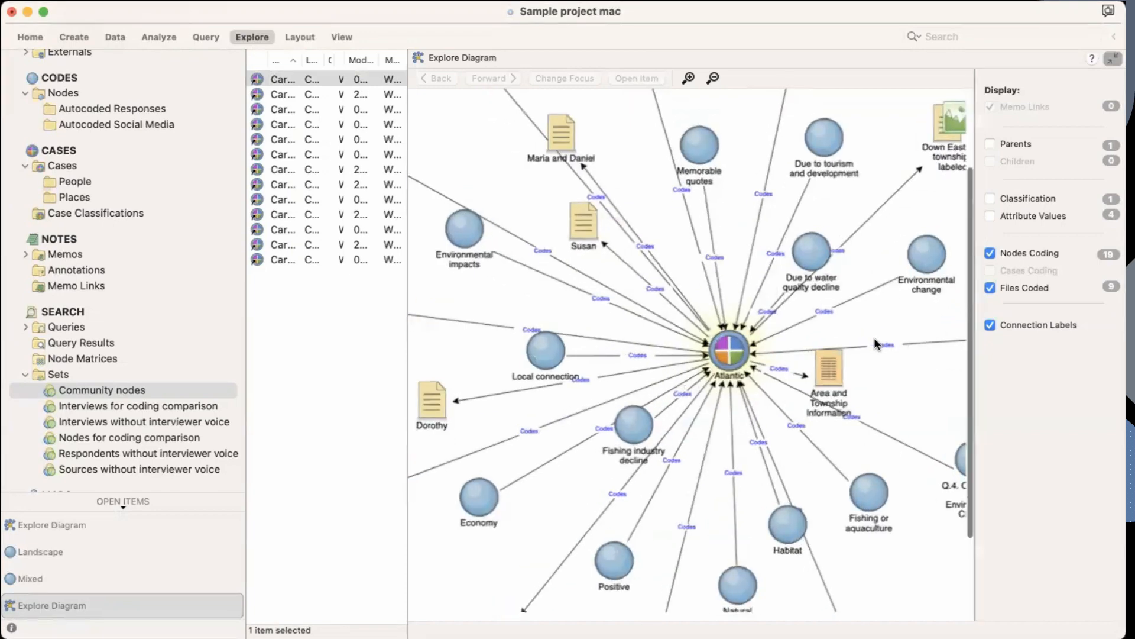
pyautogui.scroll(-2, 875, 339)
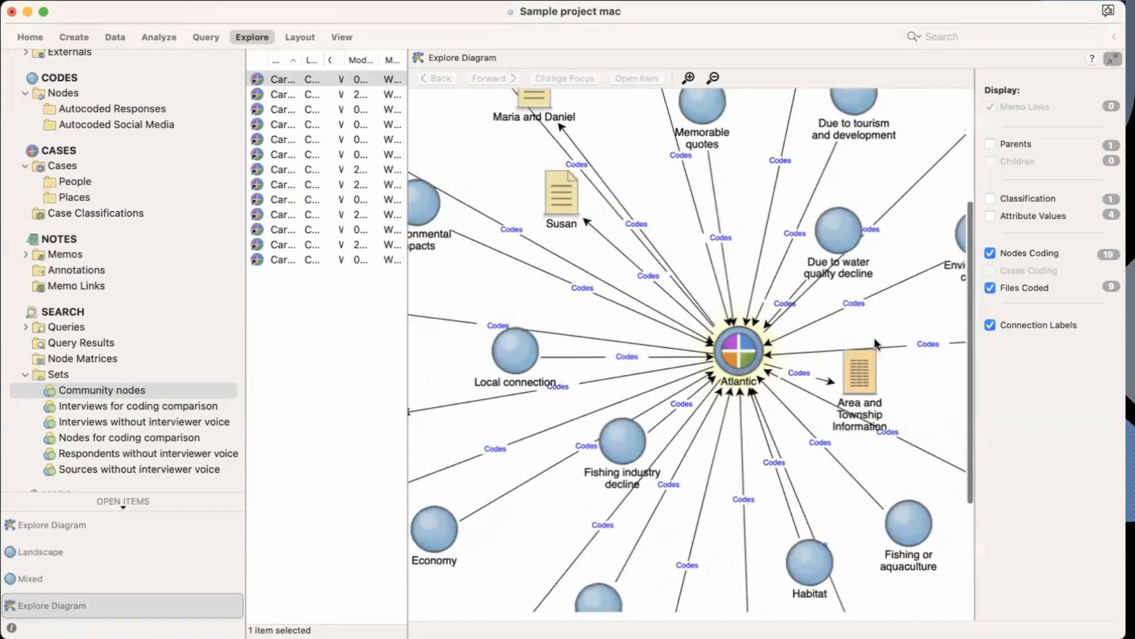
pyautogui.scroll(-1, 874, 338)
pyautogui.scroll(2, 874, 338)
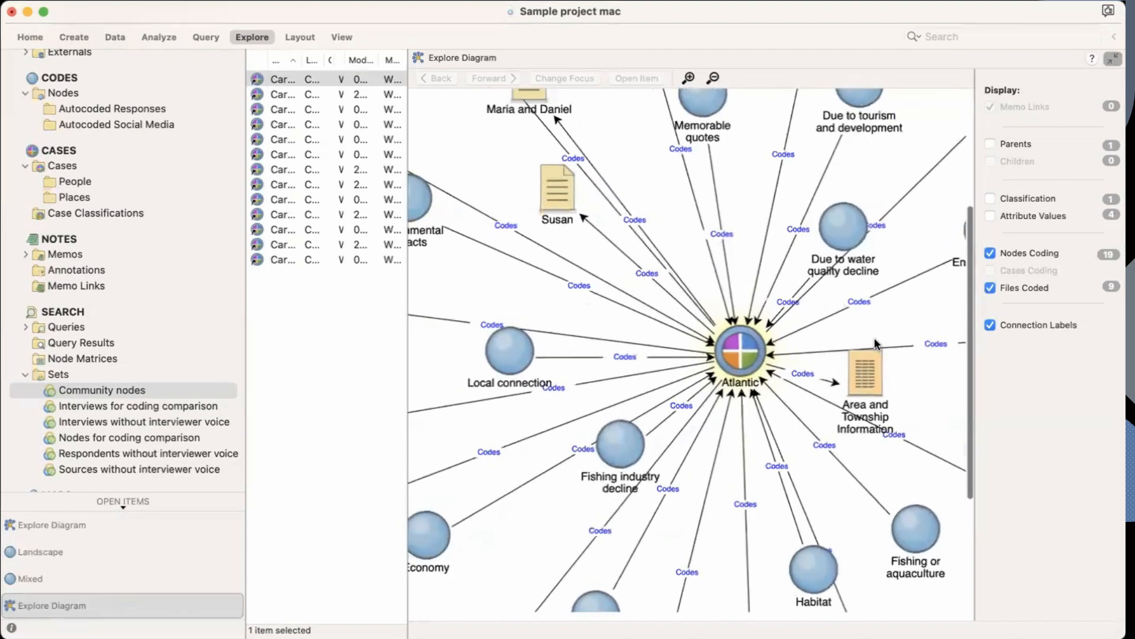
pyautogui.scroll(-2, 874, 338)
pyautogui.scroll(-4, 877, 344)
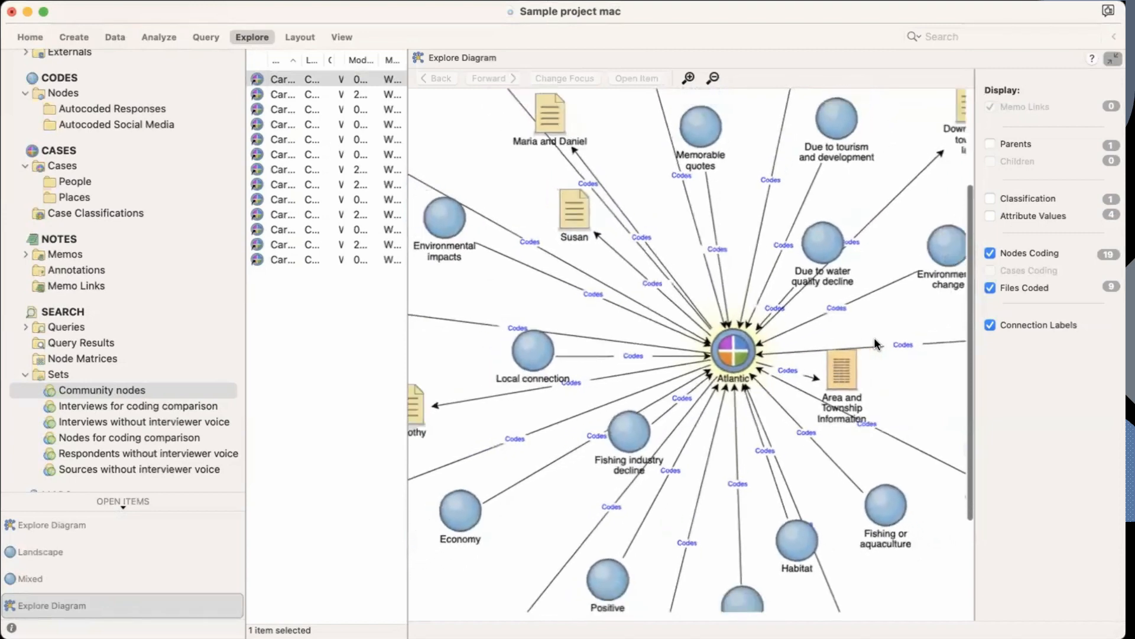
# Add the attribute values, classification and parents to the Atlantic case's Explore Diagram
pyautogui.scroll(-1, 875, 338)
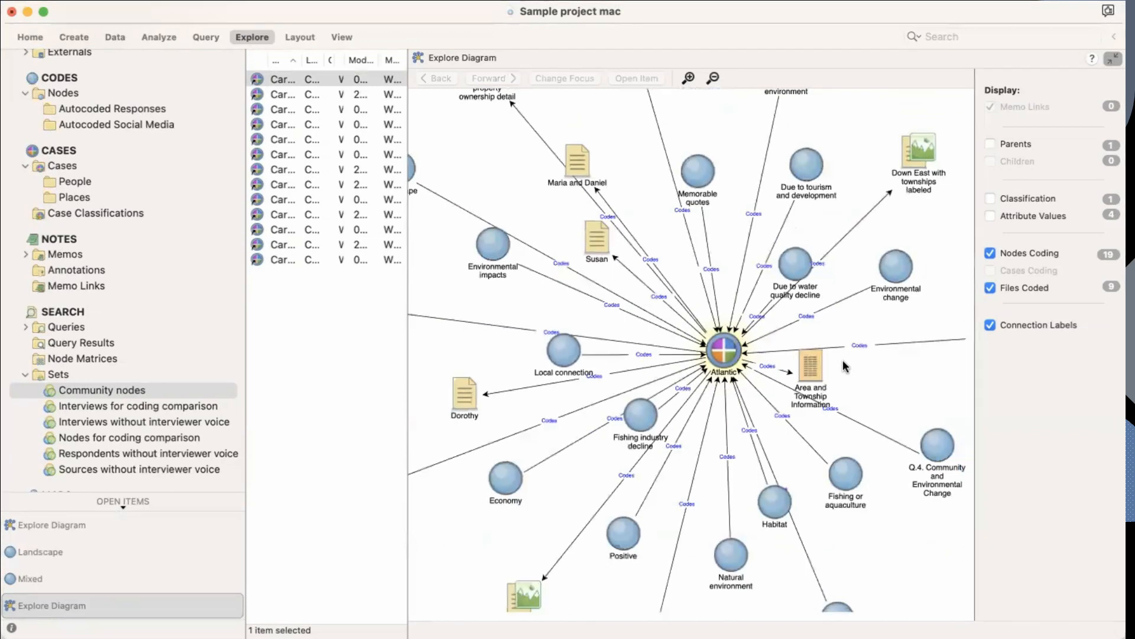
pyautogui.click(989, 217)
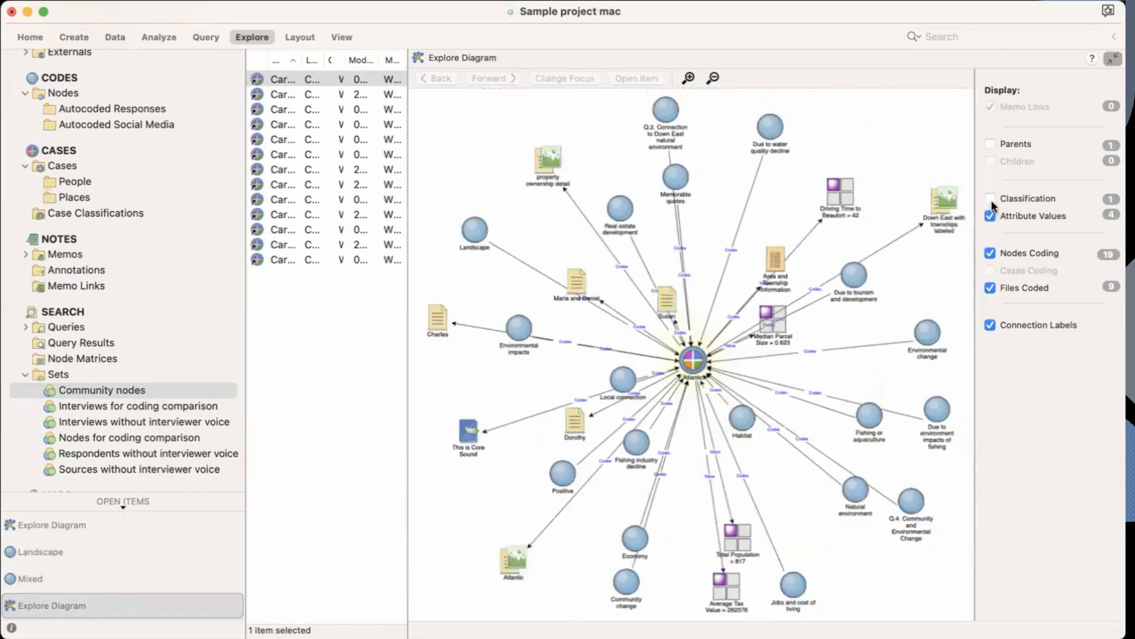
pyautogui.click(991, 199)
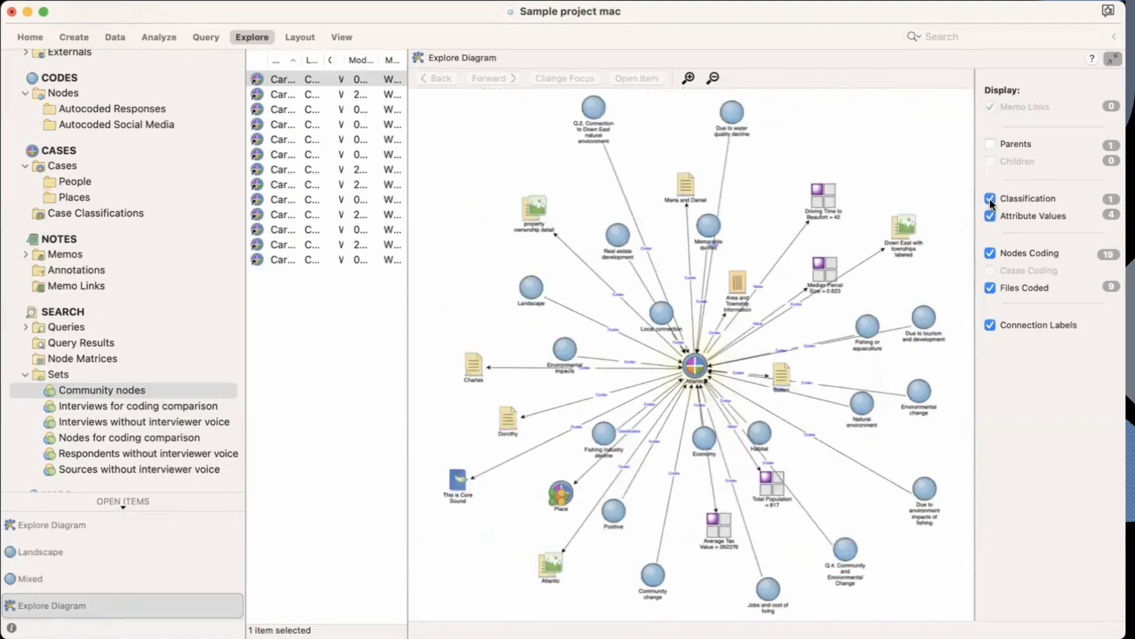
pyautogui.click(996, 144)
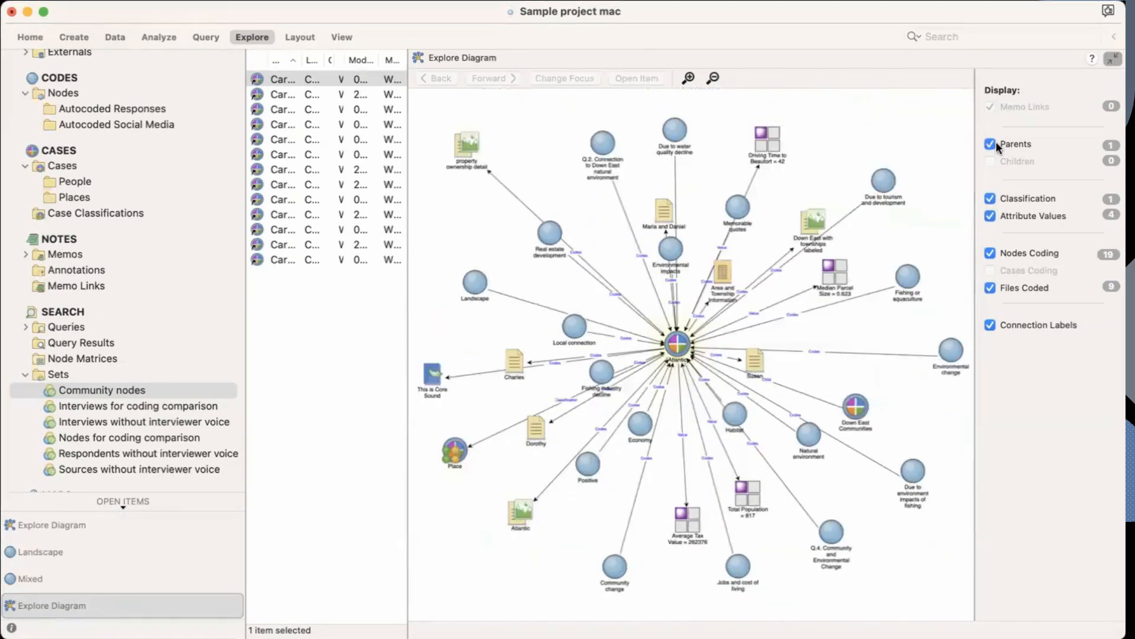
# Hide the connection labels, files coded, nodes coding, attribute values and classification, keeping only the parents displayed in the diagram
pyautogui.click(990, 325)
pyautogui.click(990, 289)
pyautogui.click(990, 253)
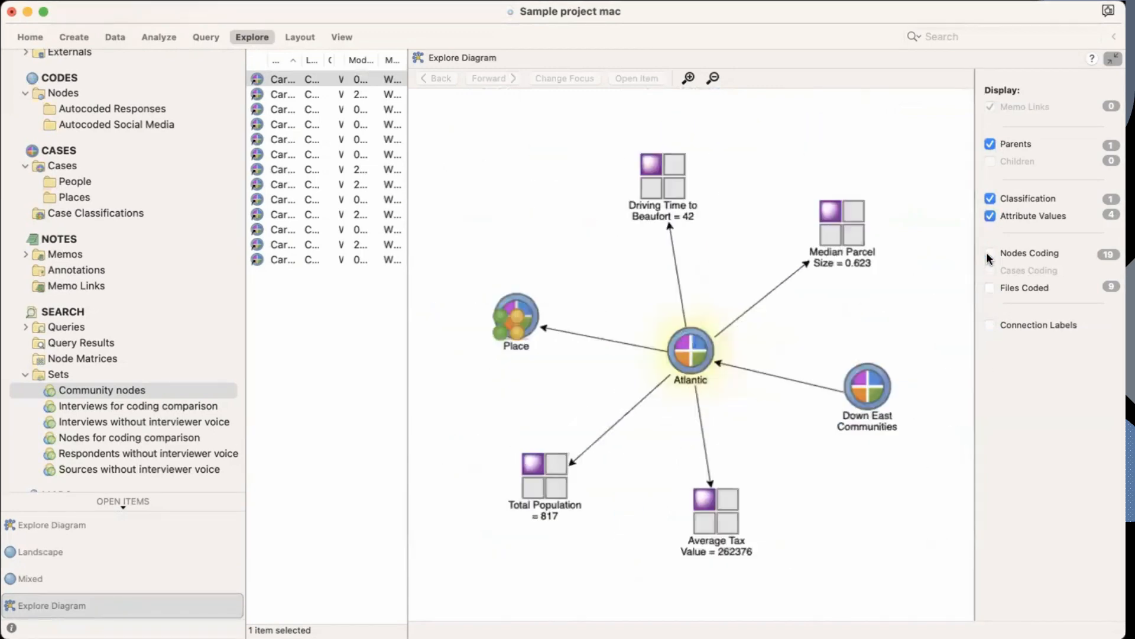
pyautogui.click(990, 215)
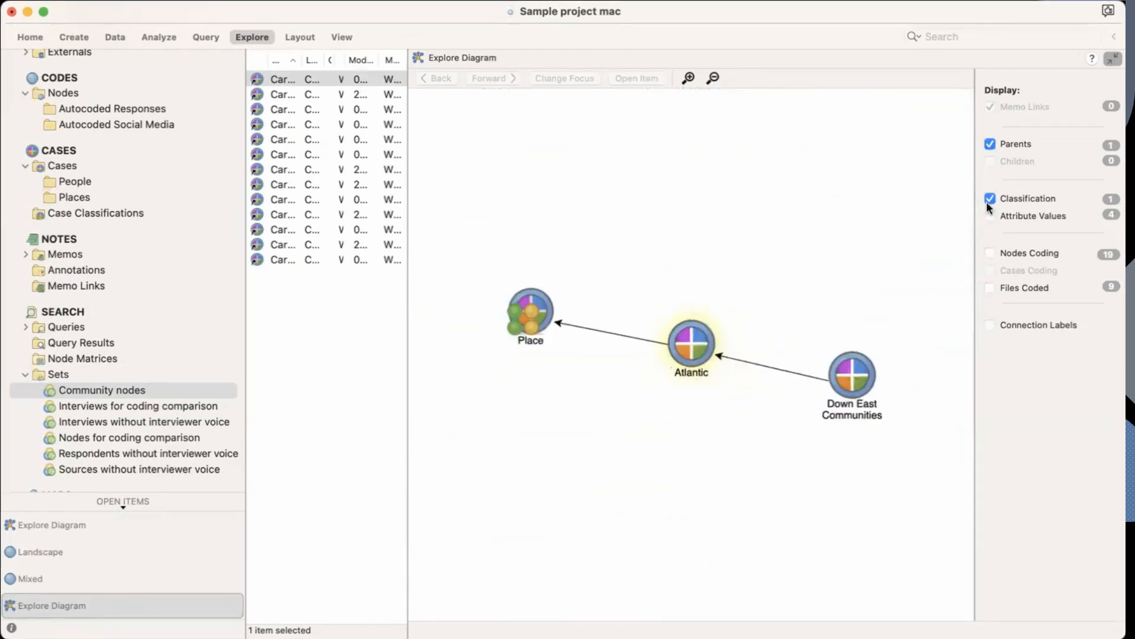
pyautogui.click(990, 198)
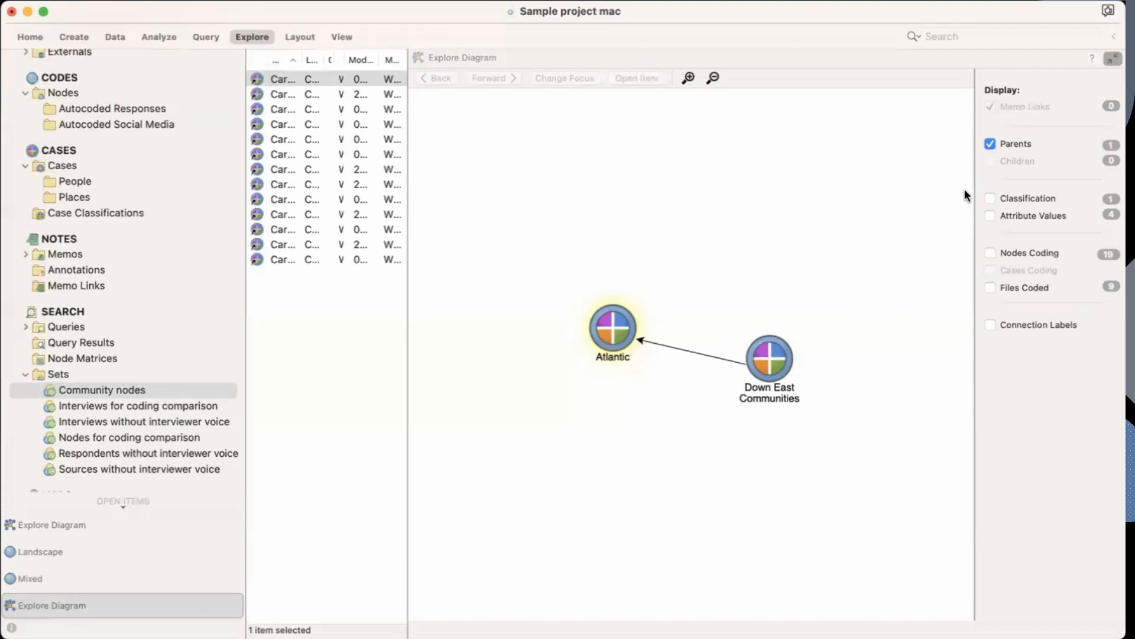
# Display the attribute values, nodes coding and files coded in the Atlantic diagram again
pyautogui.click(991, 216)
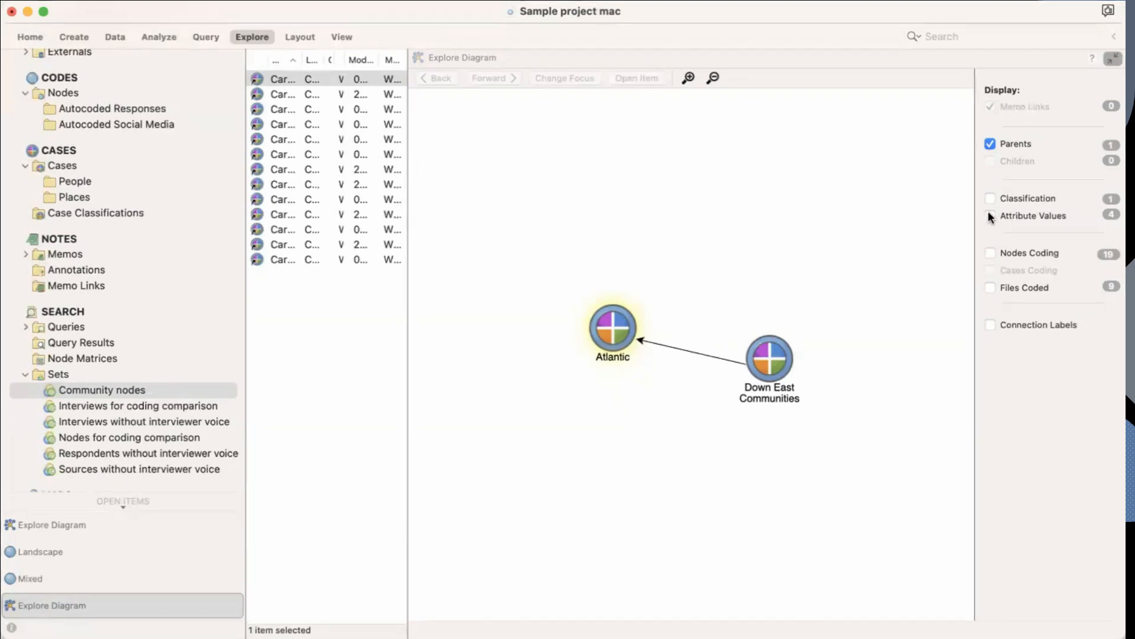
pyautogui.click(990, 253)
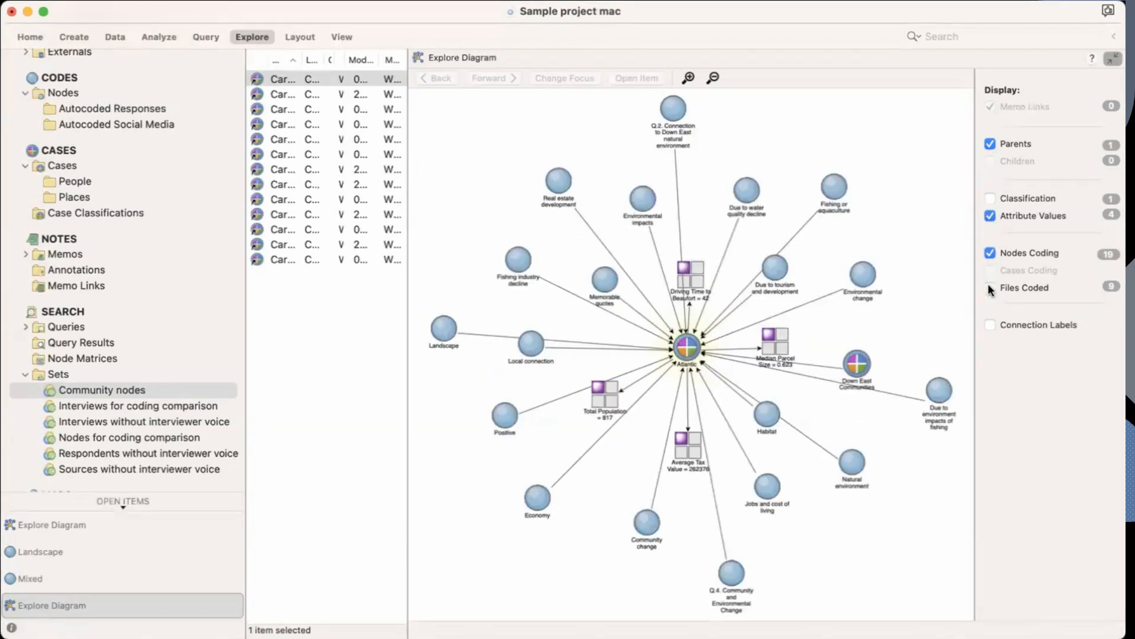
pyautogui.click(988, 288)
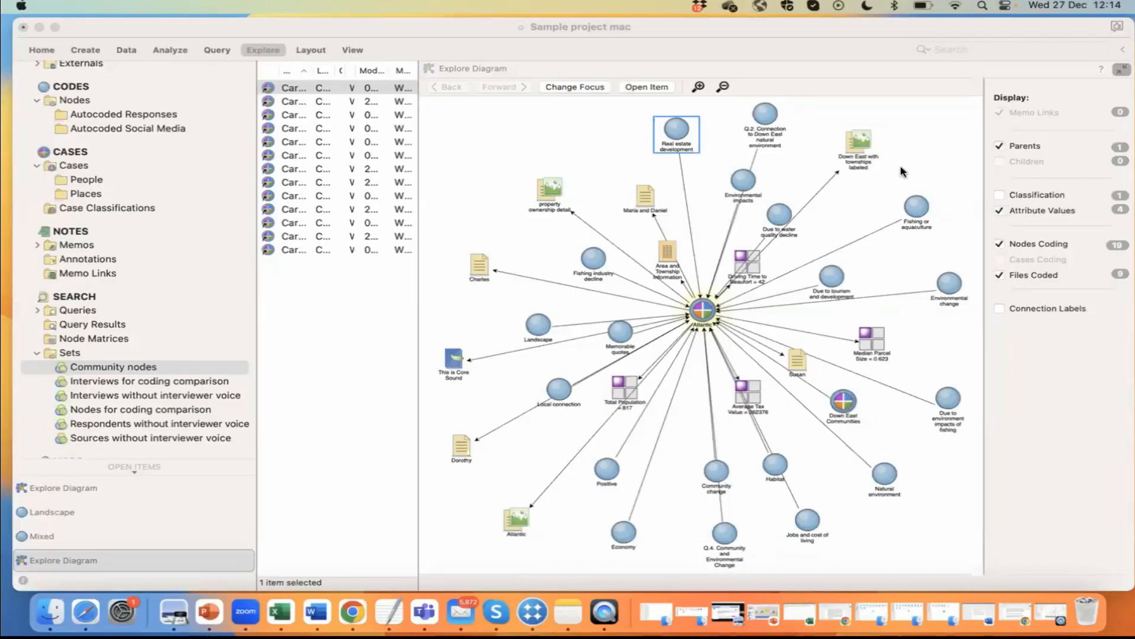
# Try exporting the diagram as Atlantic to the Desktop, review the available file formats, and cancel the export
pyautogui.click(853, 204)
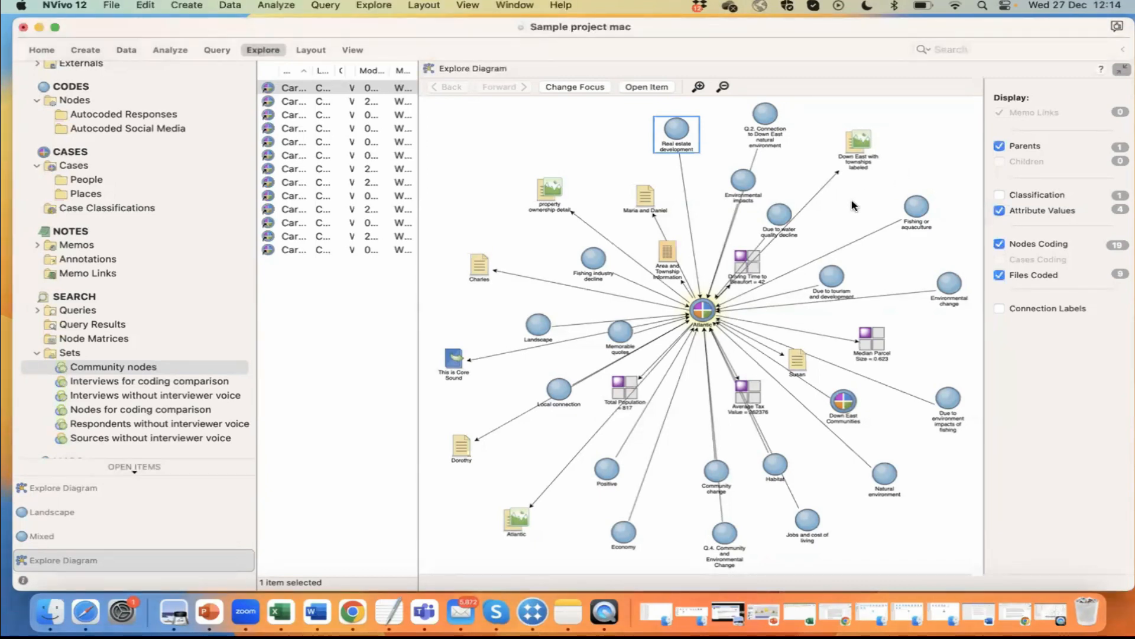
pyautogui.click(853, 204)
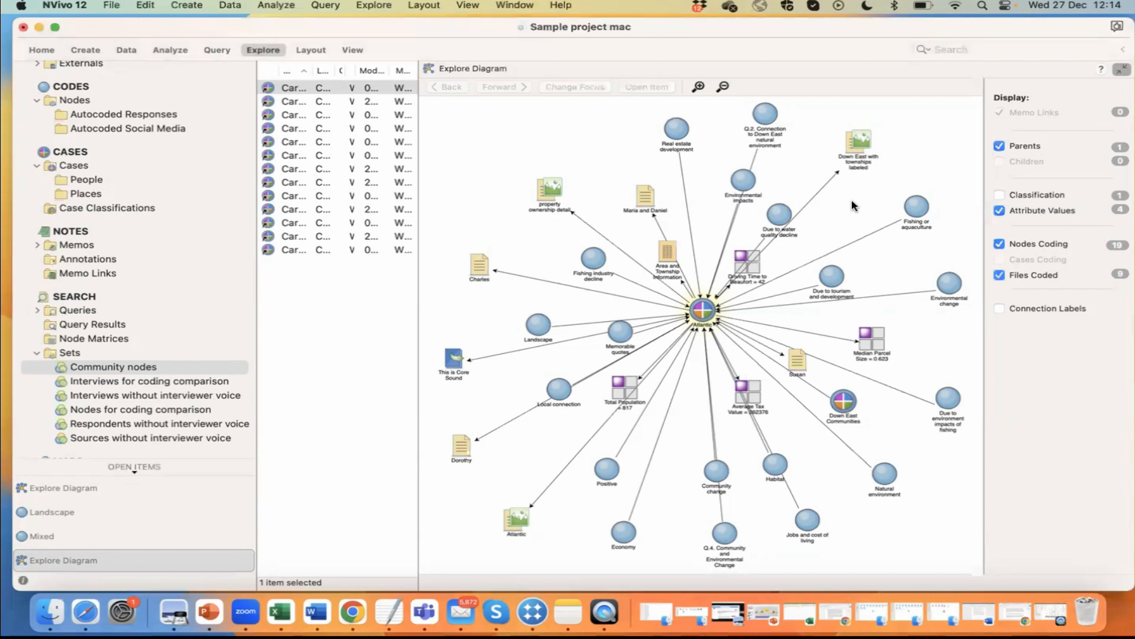
pyautogui.rightClick(852, 204)
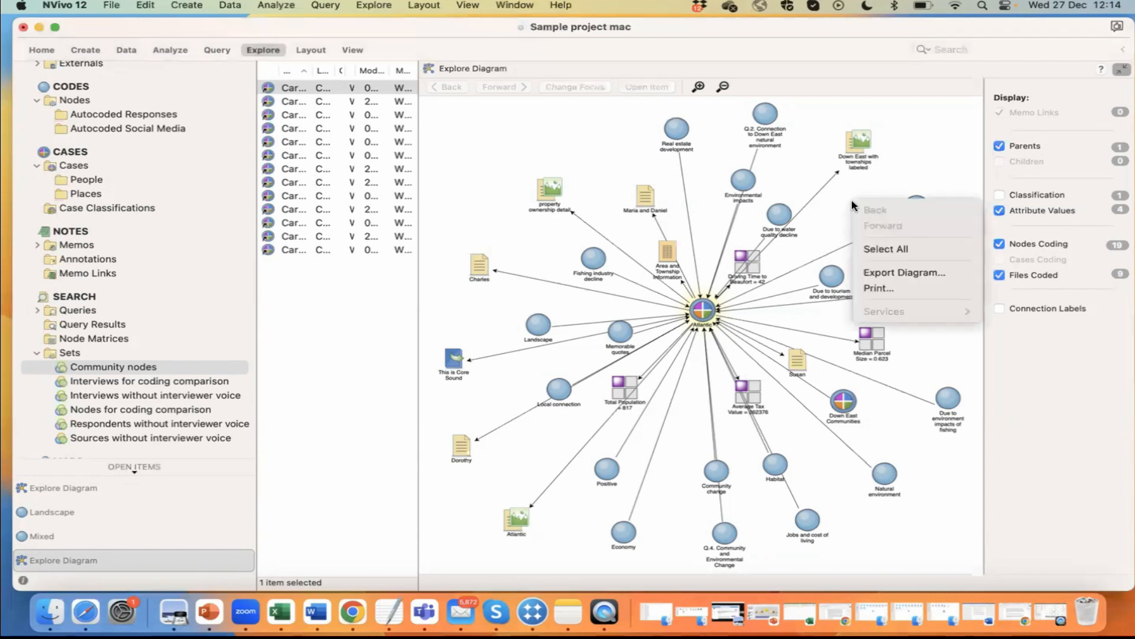
pyautogui.click(887, 273)
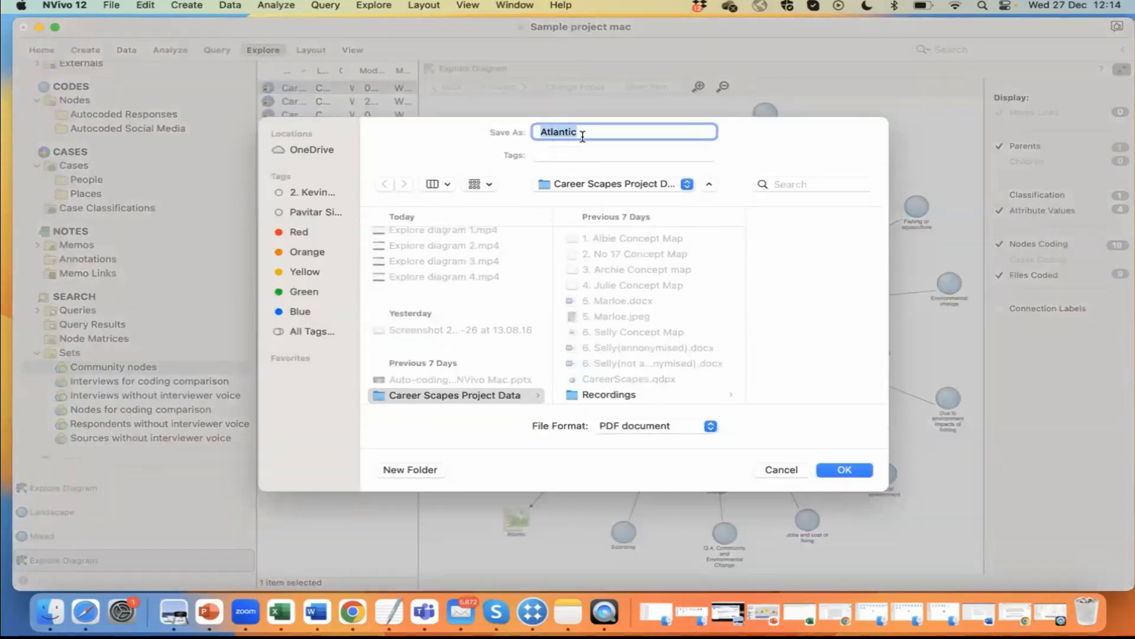
pyautogui.click(680, 186)
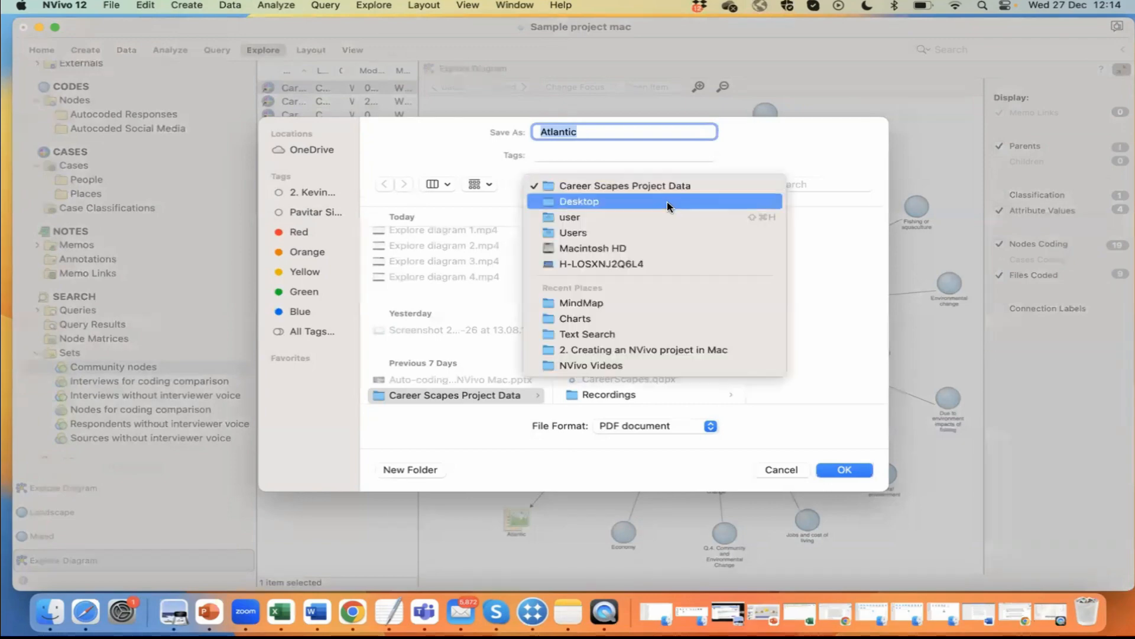
pyautogui.click(665, 199)
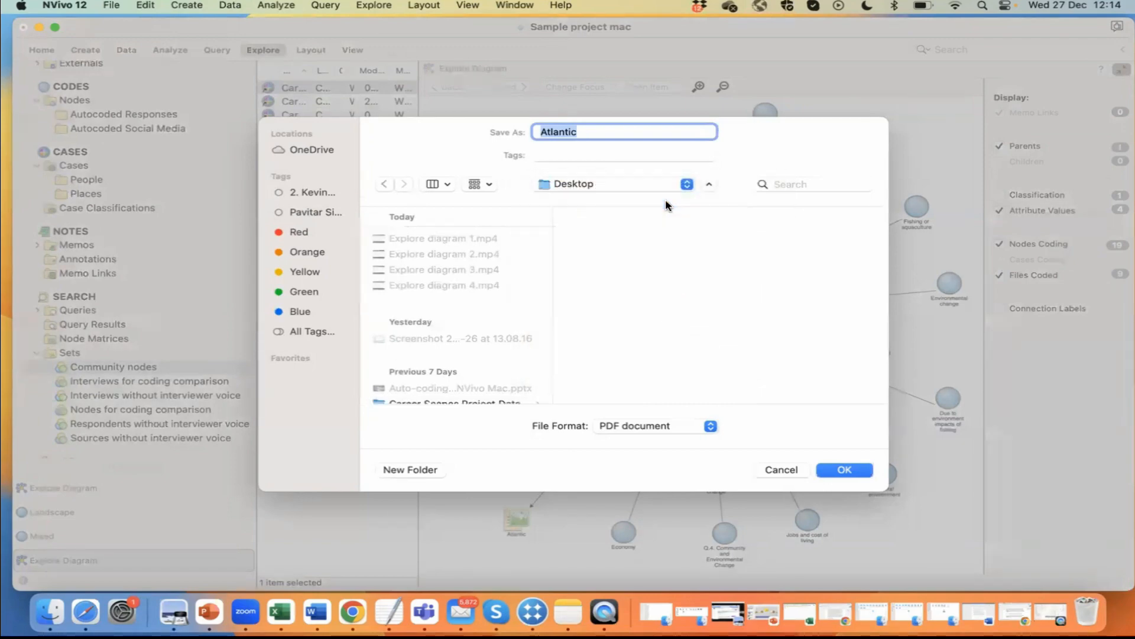
pyautogui.click(710, 426)
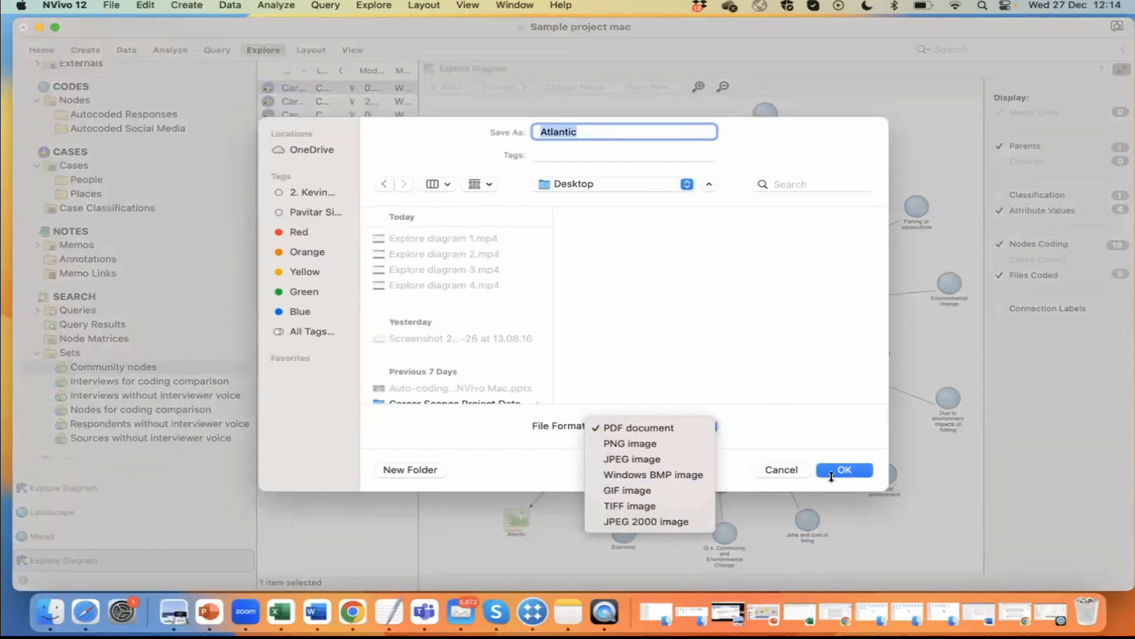
pyautogui.click(791, 473)
pyautogui.click(792, 473)
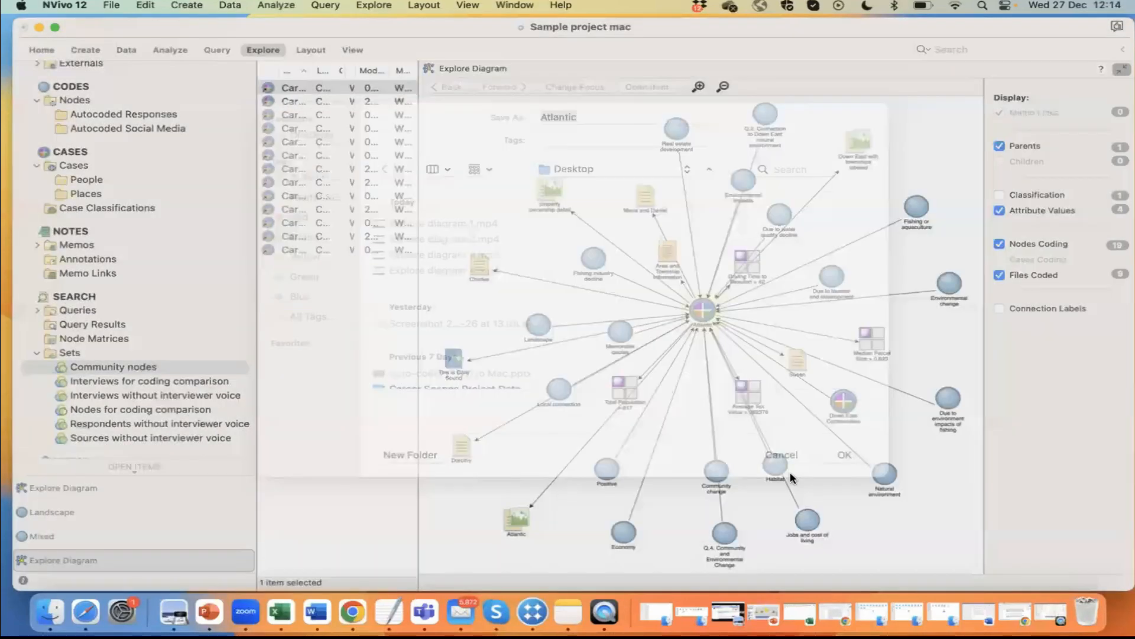
# Select all items in the Atlantic Explore Diagram and copy them
pyautogui.click(743, 184)
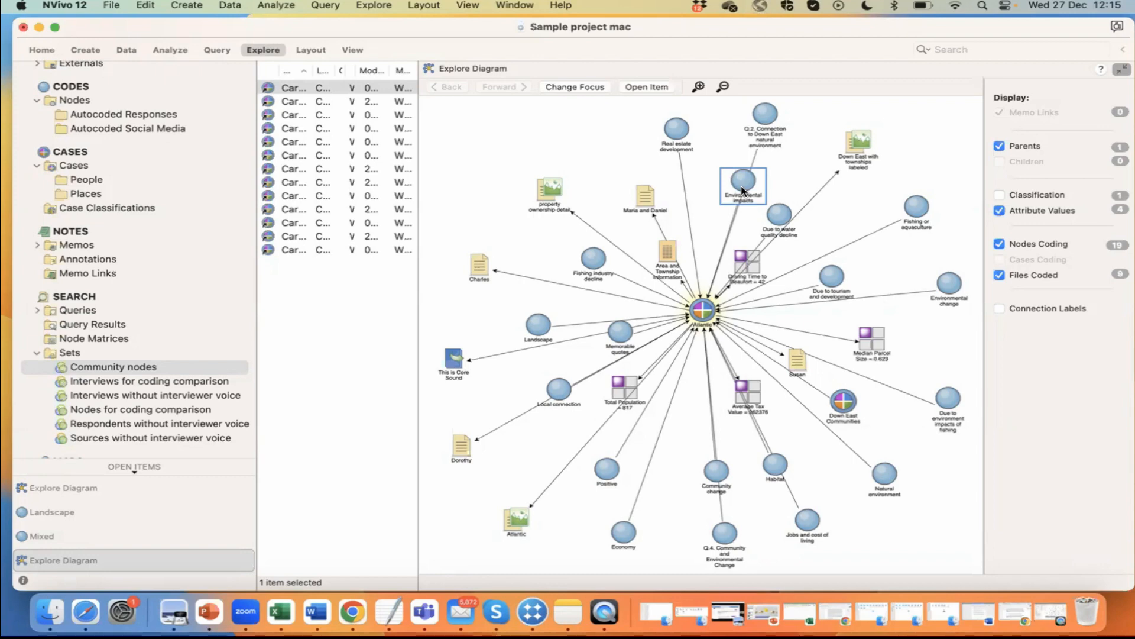
pyautogui.rightClick(743, 191)
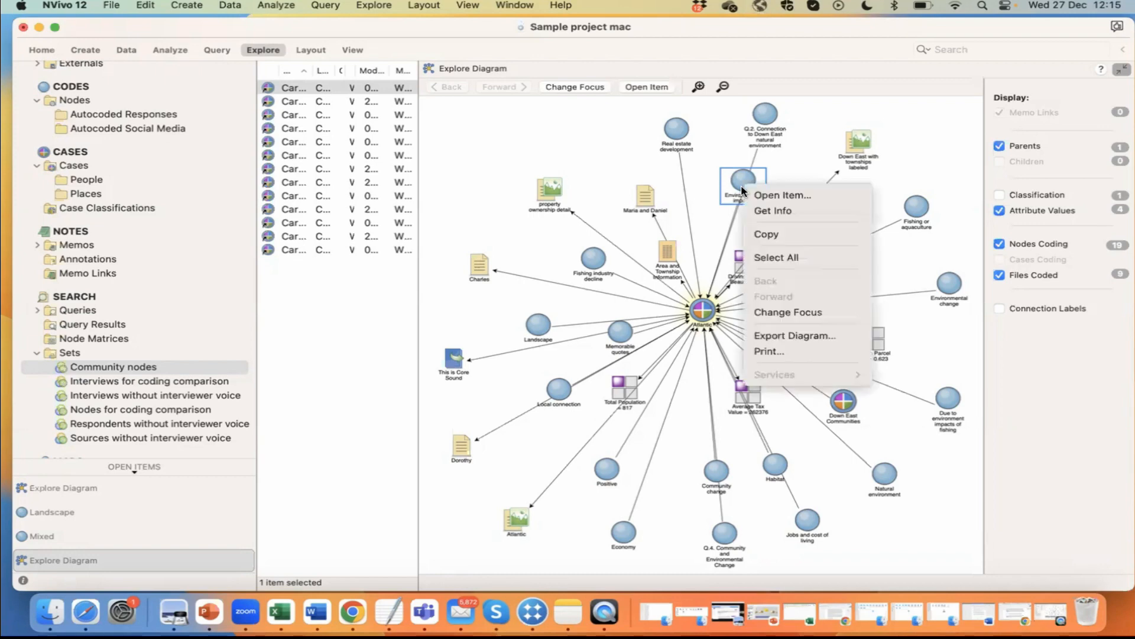
pyautogui.click(784, 262)
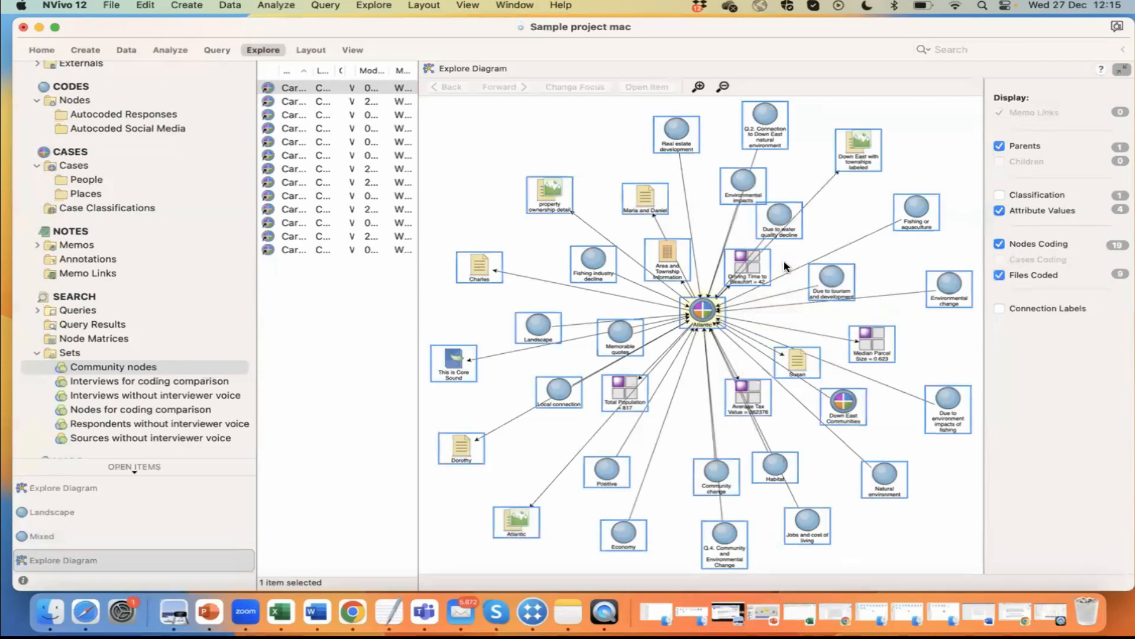
pyautogui.rightClick(744, 180)
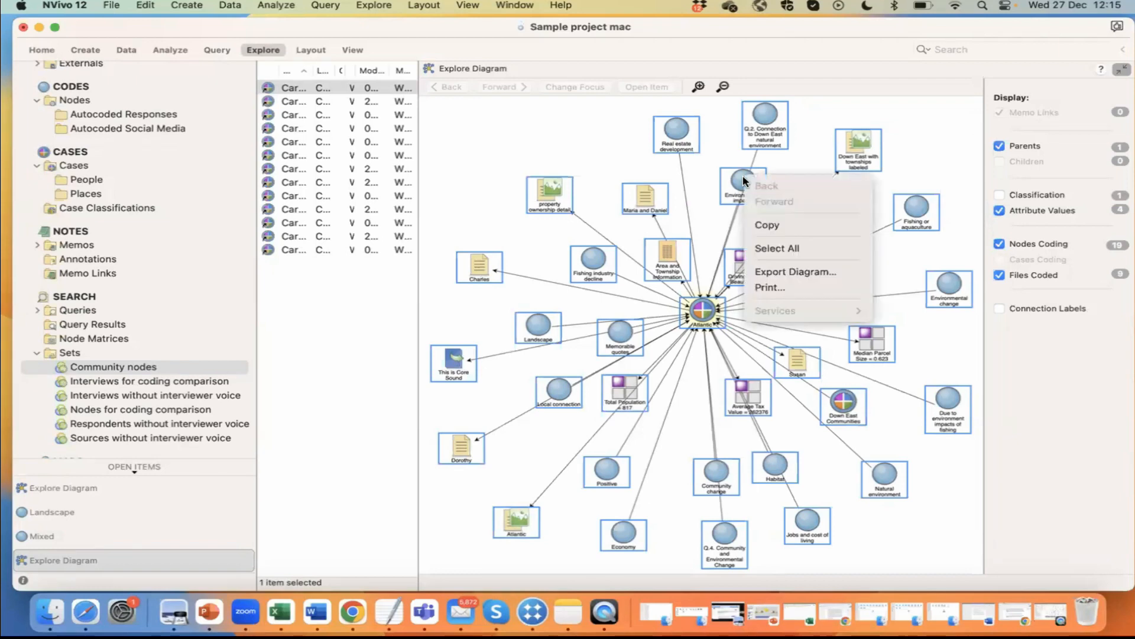
pyautogui.click(770, 226)
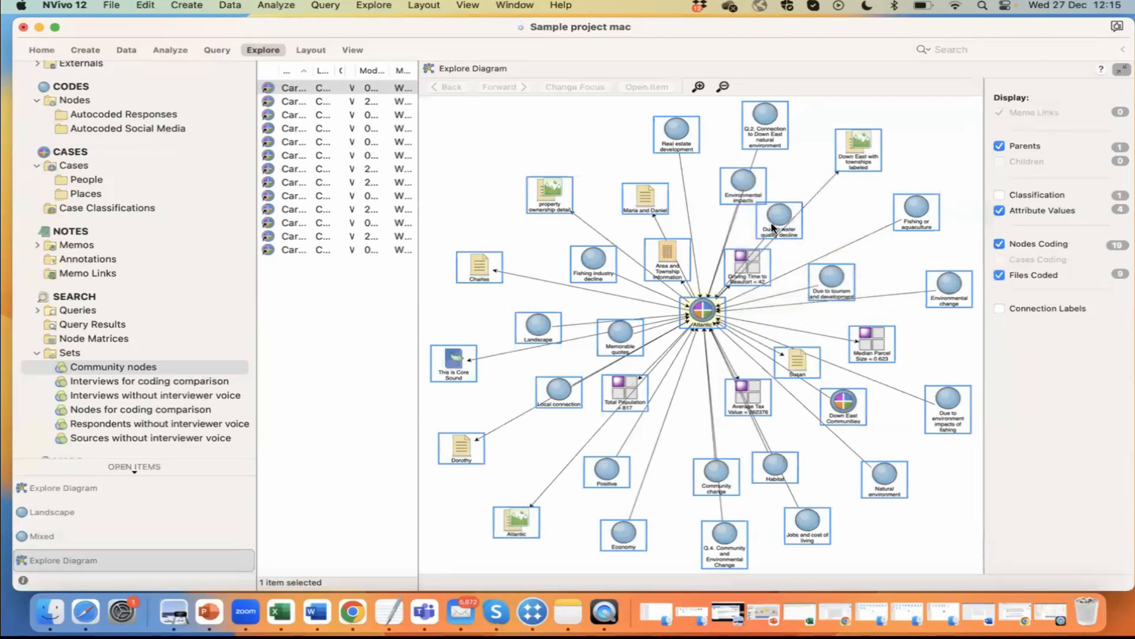